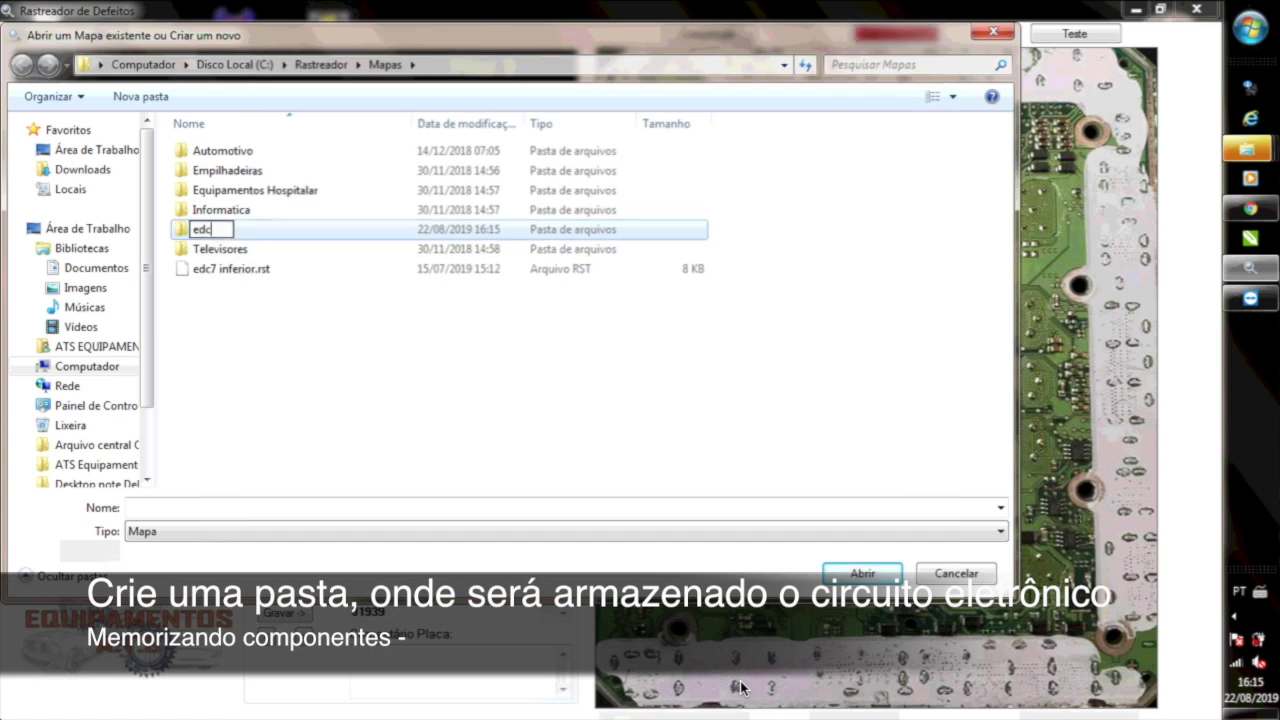
{"action": "type", "text": "8"}
{"action": "key", "text": "BackSpace"}
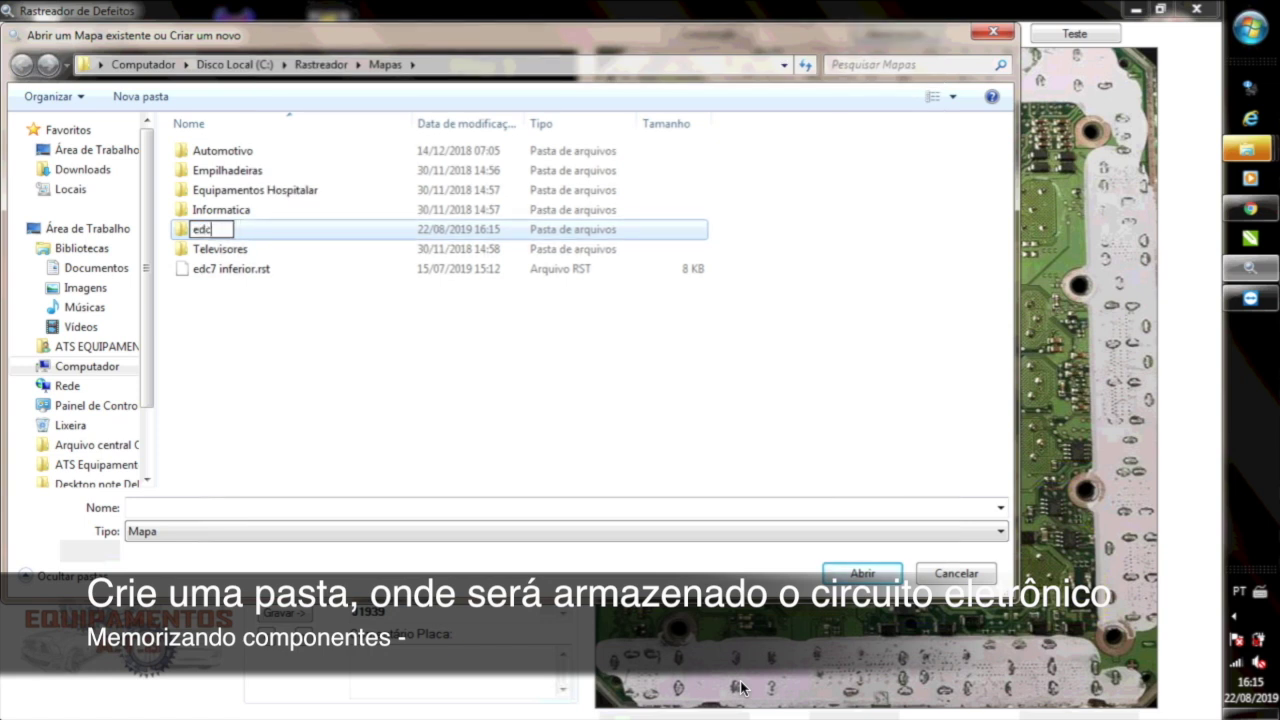
{"action": "type", "text": "7 i"}
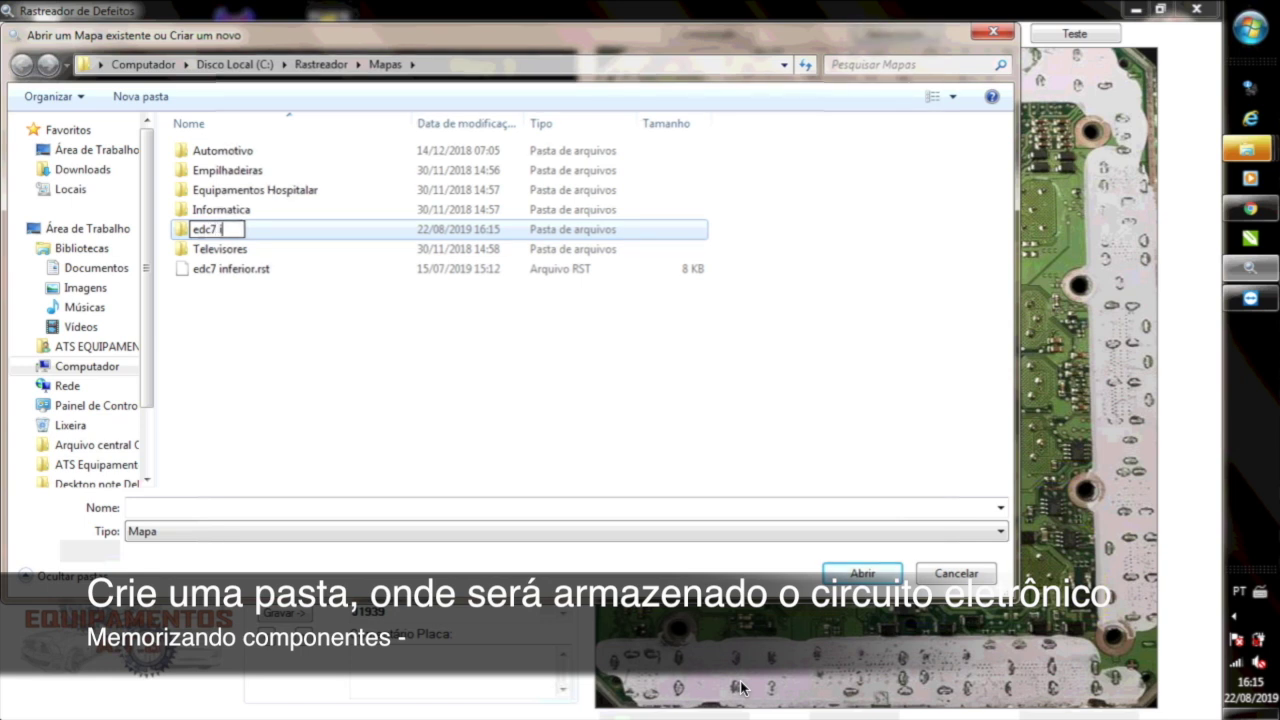
{"action": "type", "text": "NFERIOR"}
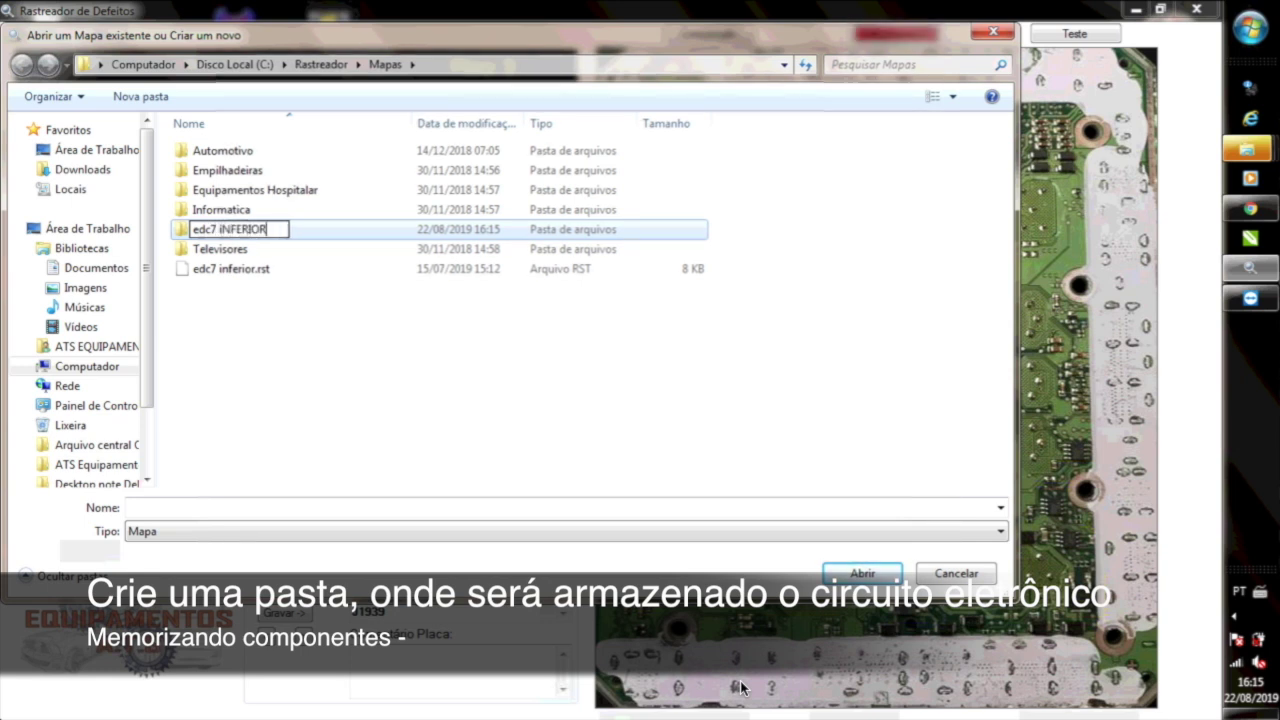
{"action": "key", "text": "BackSpace"}
{"action": "key", "text": "BackSpace"}
{"action": "key", "text": "BackSpace"}
{"action": "key", "text": "BackSpace"}
{"action": "key", "text": "BackSpace"}
{"action": "key", "text": "BackSpace"}
{"action": "key", "text": "BackSpace"}
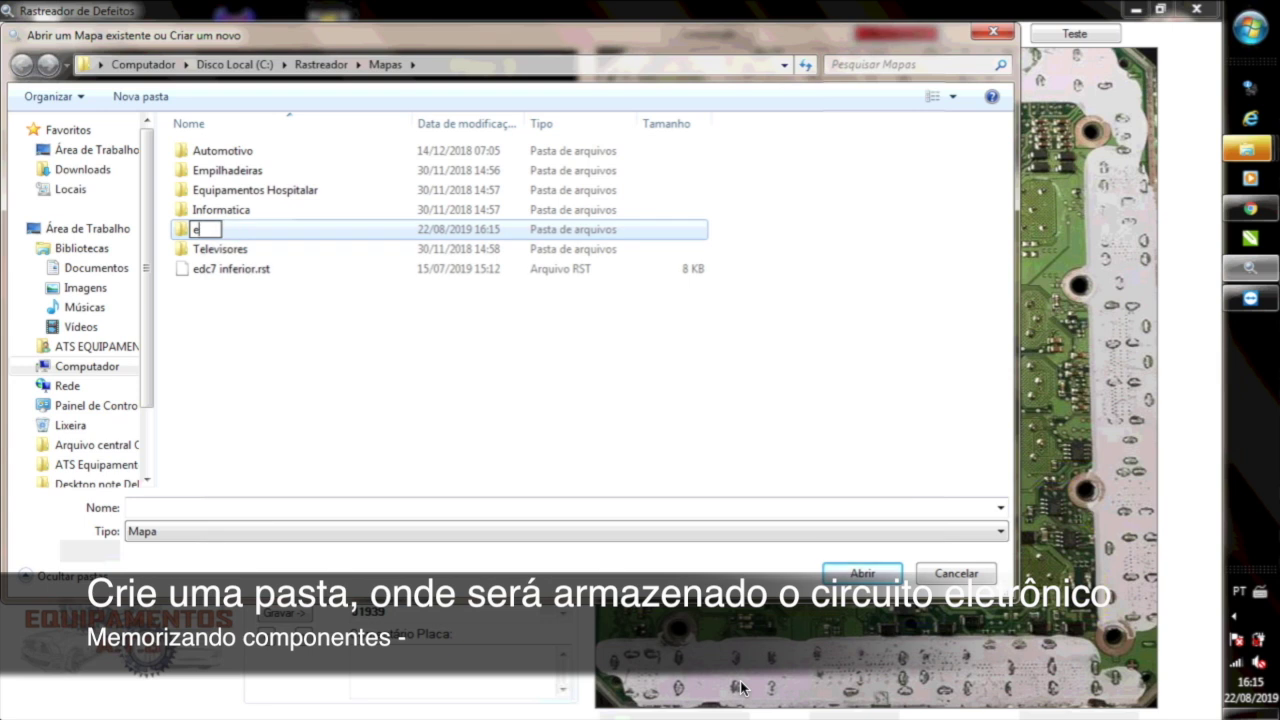
{"action": "key", "text": "BackSpace"}
Name the new folder in Mapas "EDC7 INFERIOR P_VIDEO YOUTUBE"
{"action": "type", "text": "EDC"}
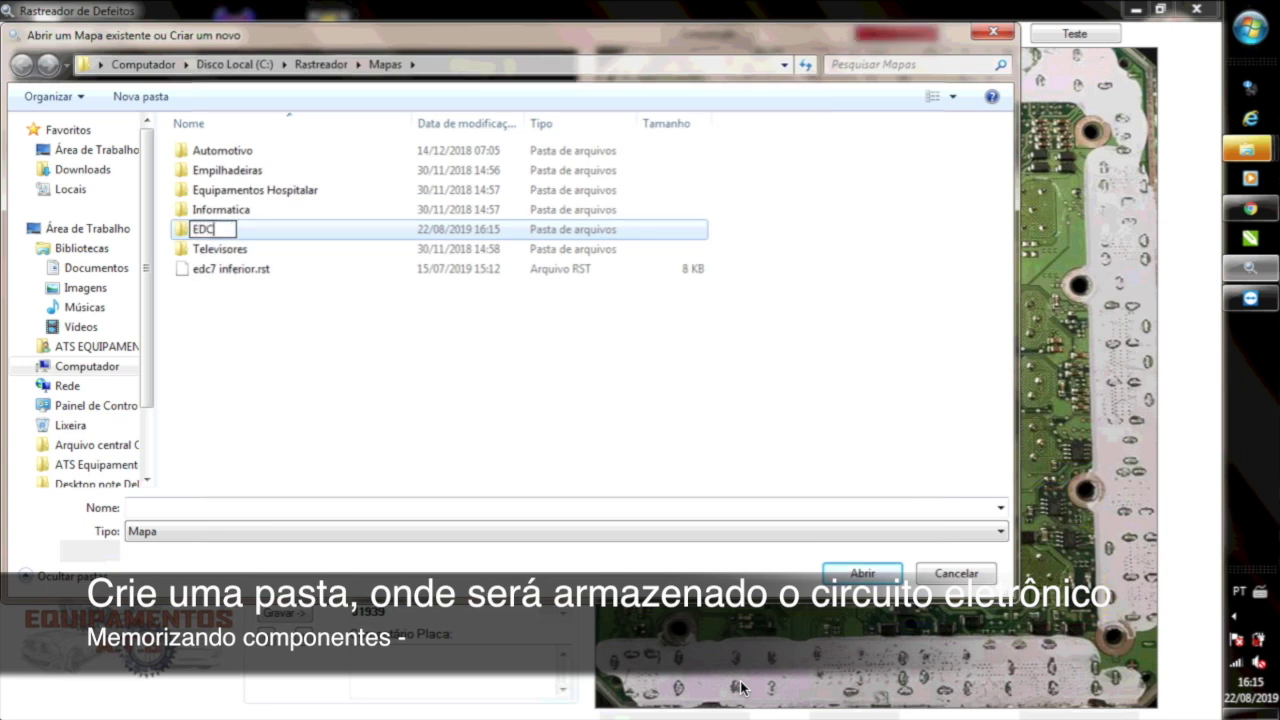
{"action": "type", "text": "7 INFERIOR "}
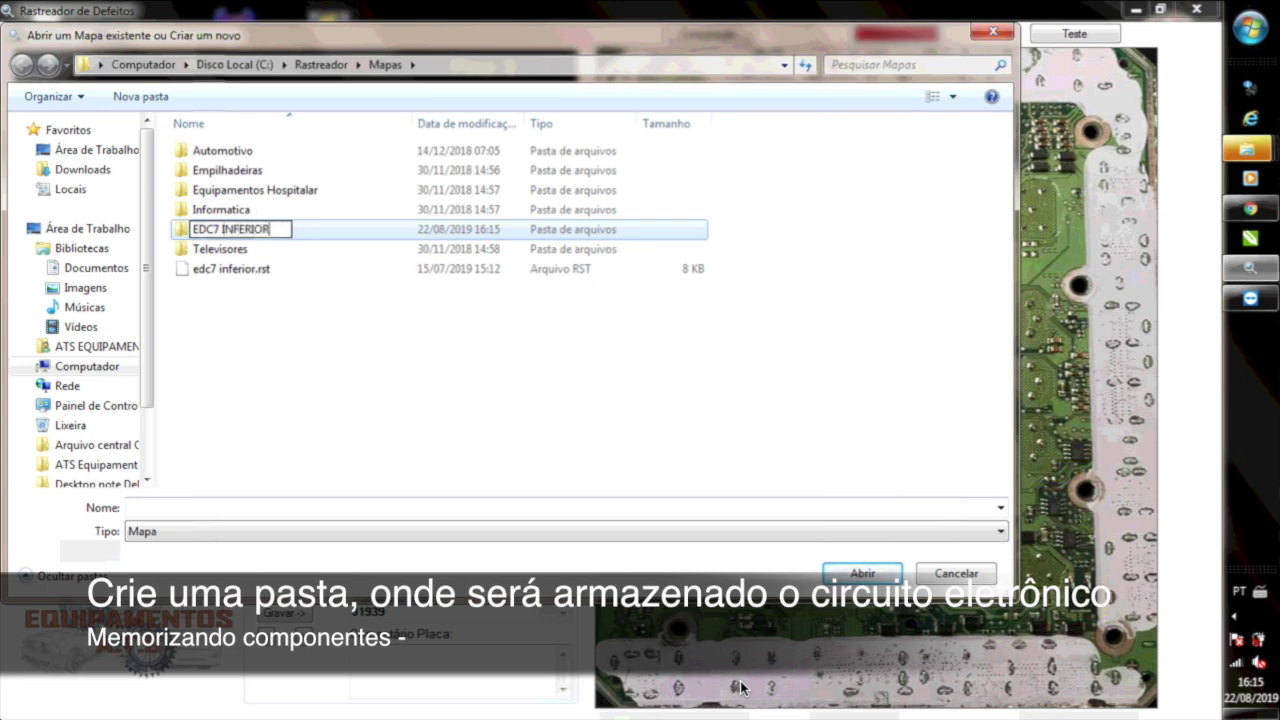
{"action": "type", "text": "P_"}
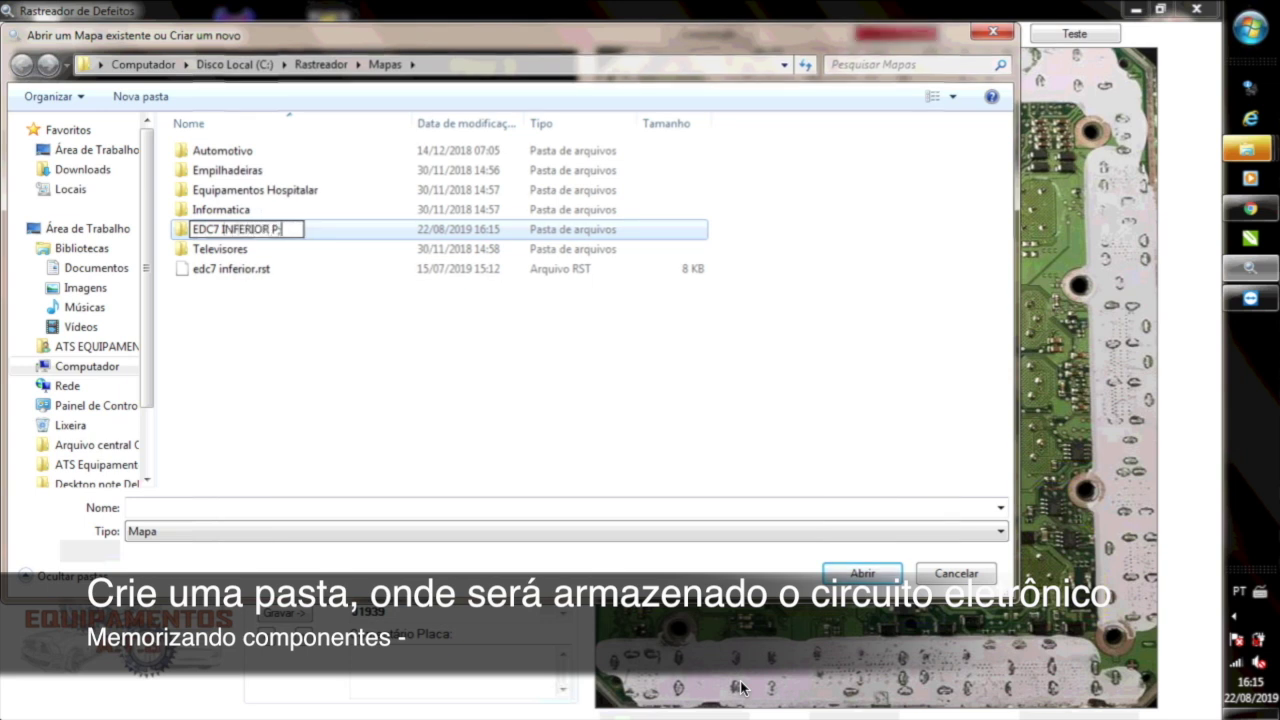
{"action": "type", "text": "/"}
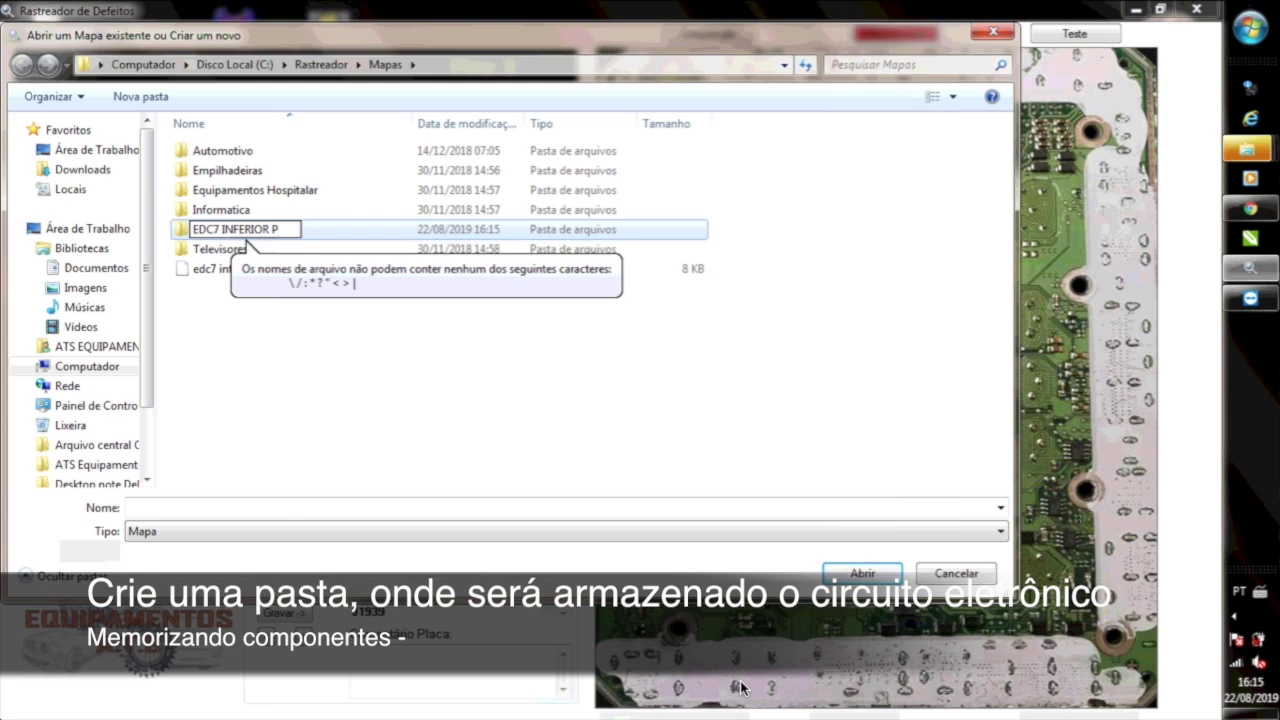
{"action": "type", "text": "_VID"}
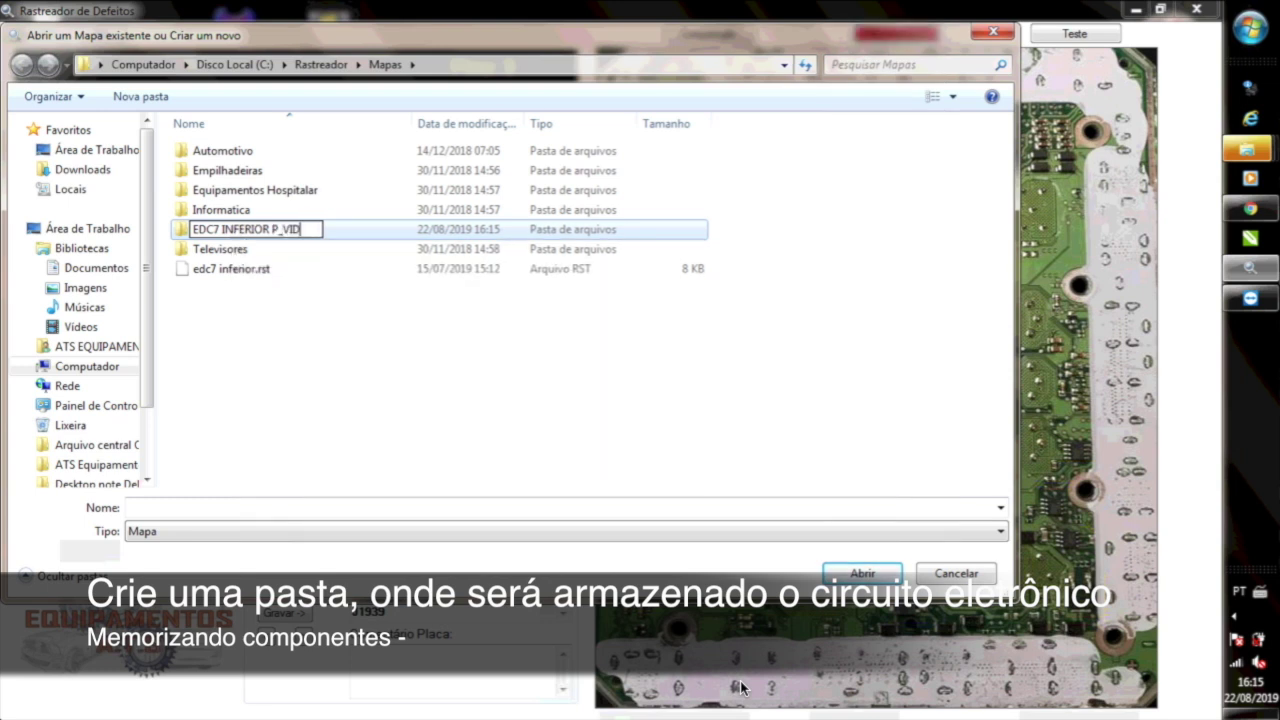
{"action": "type", "text": "EO"}
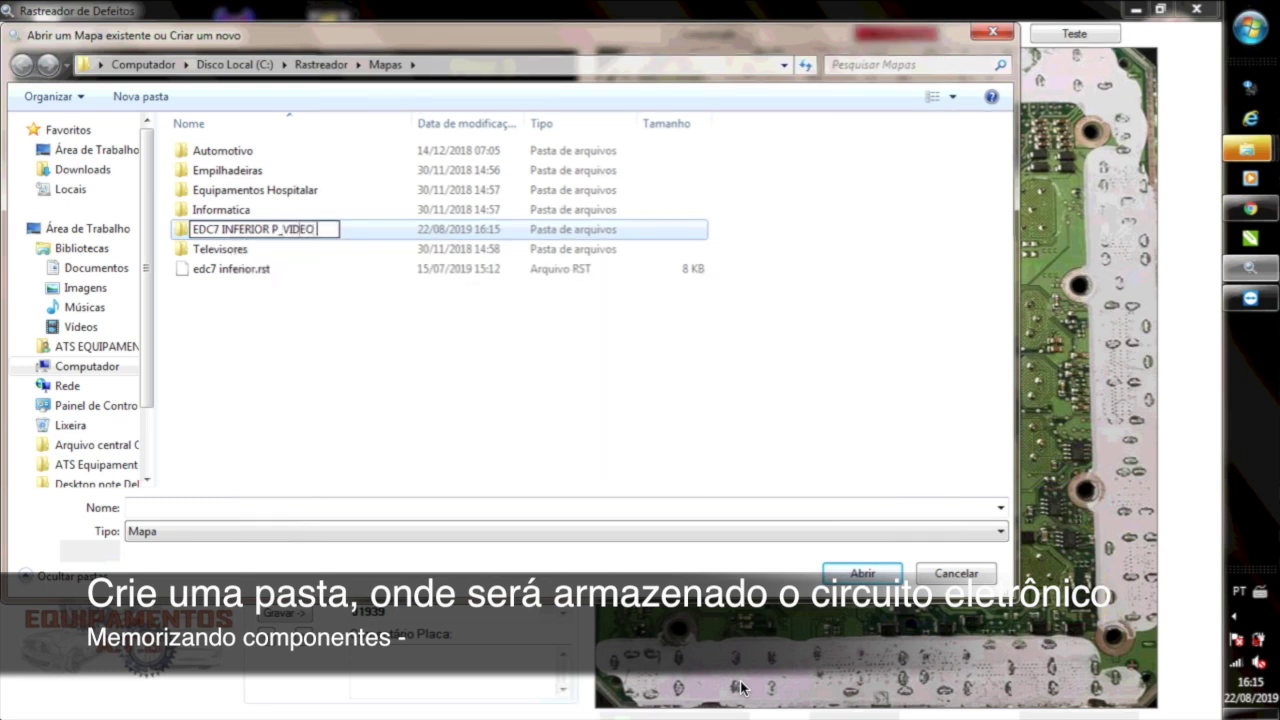
{"action": "type", "text": " YOUTUBE"}
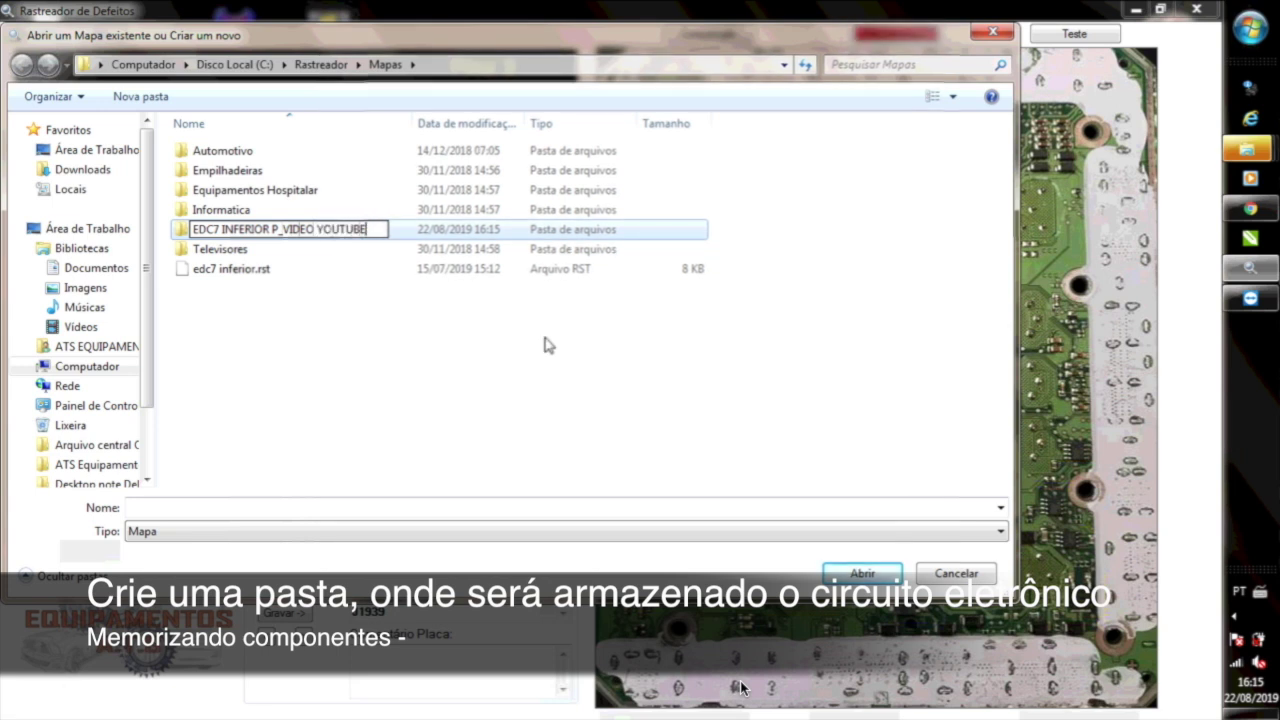
{"action": "left_click", "coordinate": [423, 374]}
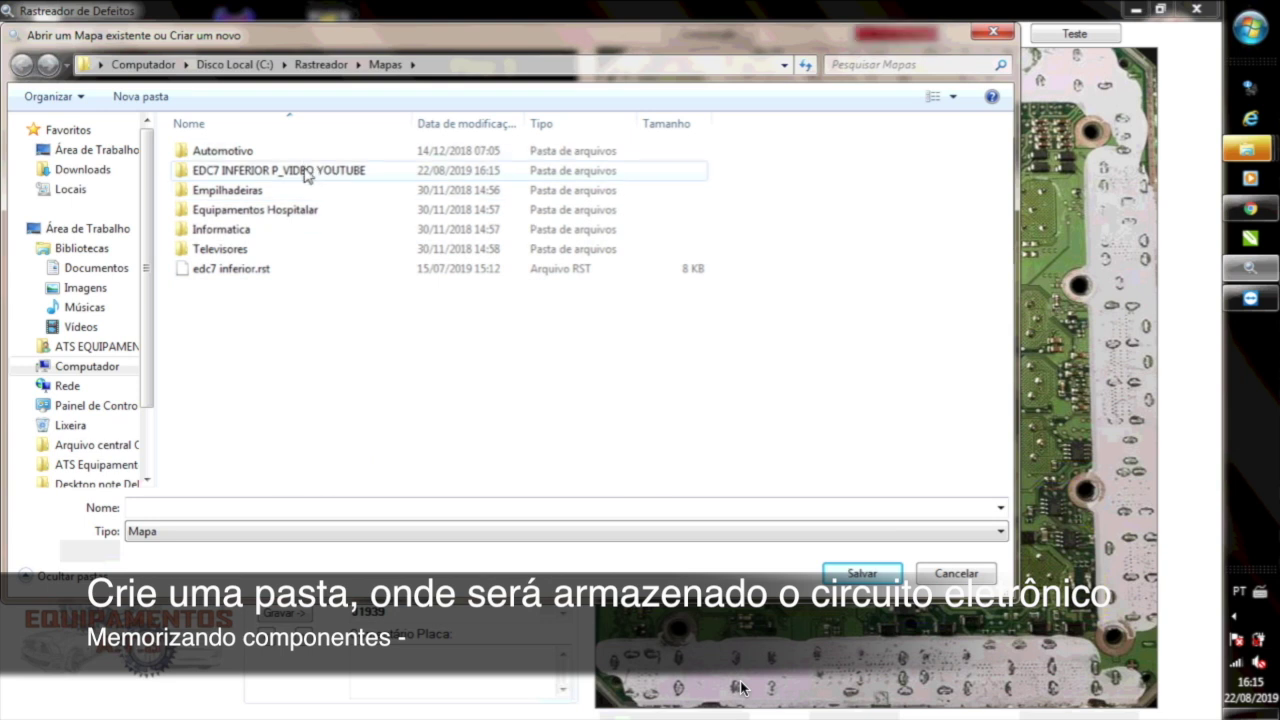
Create a map named "INICIANDO GRAVAÇÃO DE COMPONENTES DE UMA CENTRAL BOA" inside the EDC7 INFERIOR P_VIDEO YOUTUBE folder
{"action": "double_click", "coordinate": [306, 172]}
{"action": "left_click", "coordinate": [252, 510]}
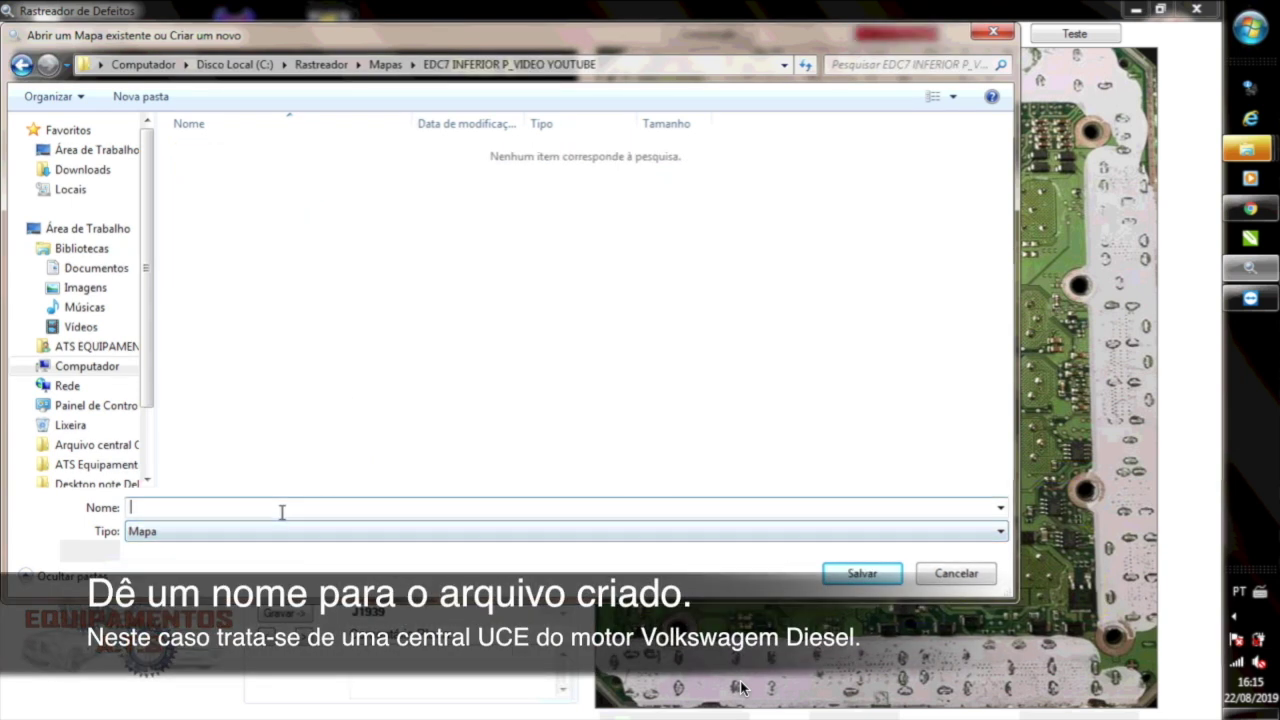
{"action": "type", "text": "IN"}
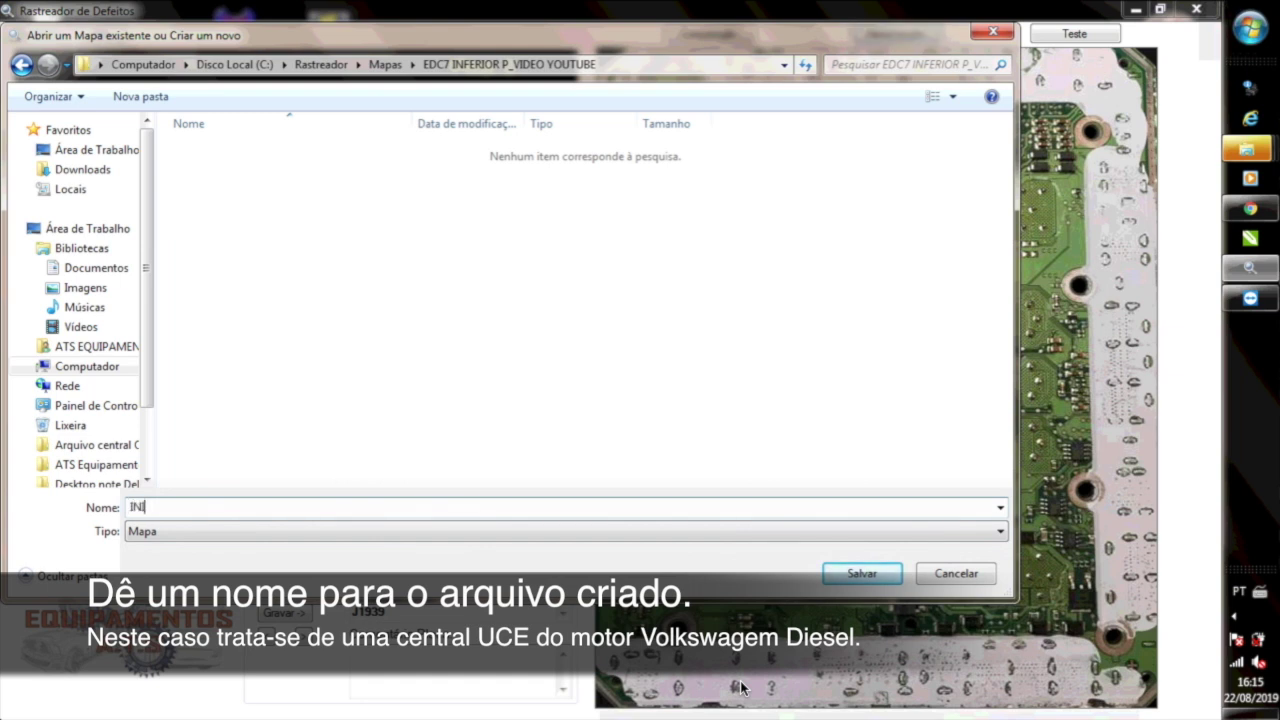
{"action": "type", "text": "ICIANDO G"}
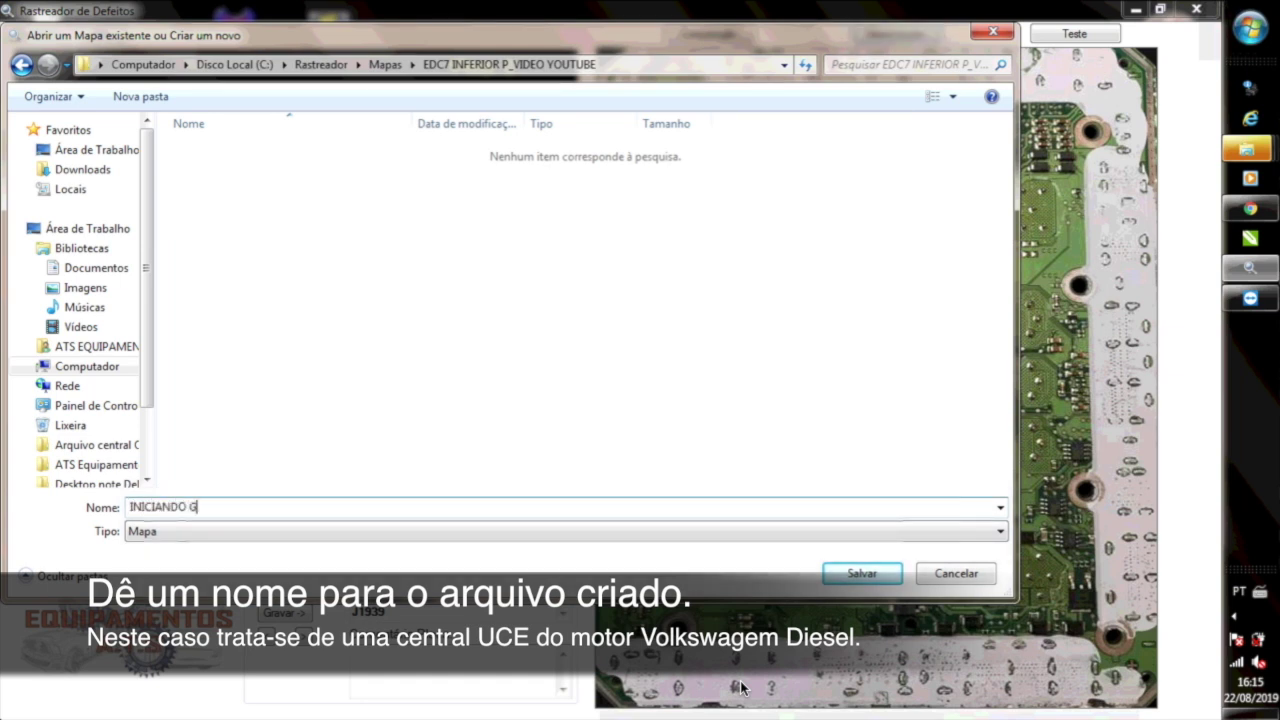
{"action": "type", "text": "RAVAÇÃO"}
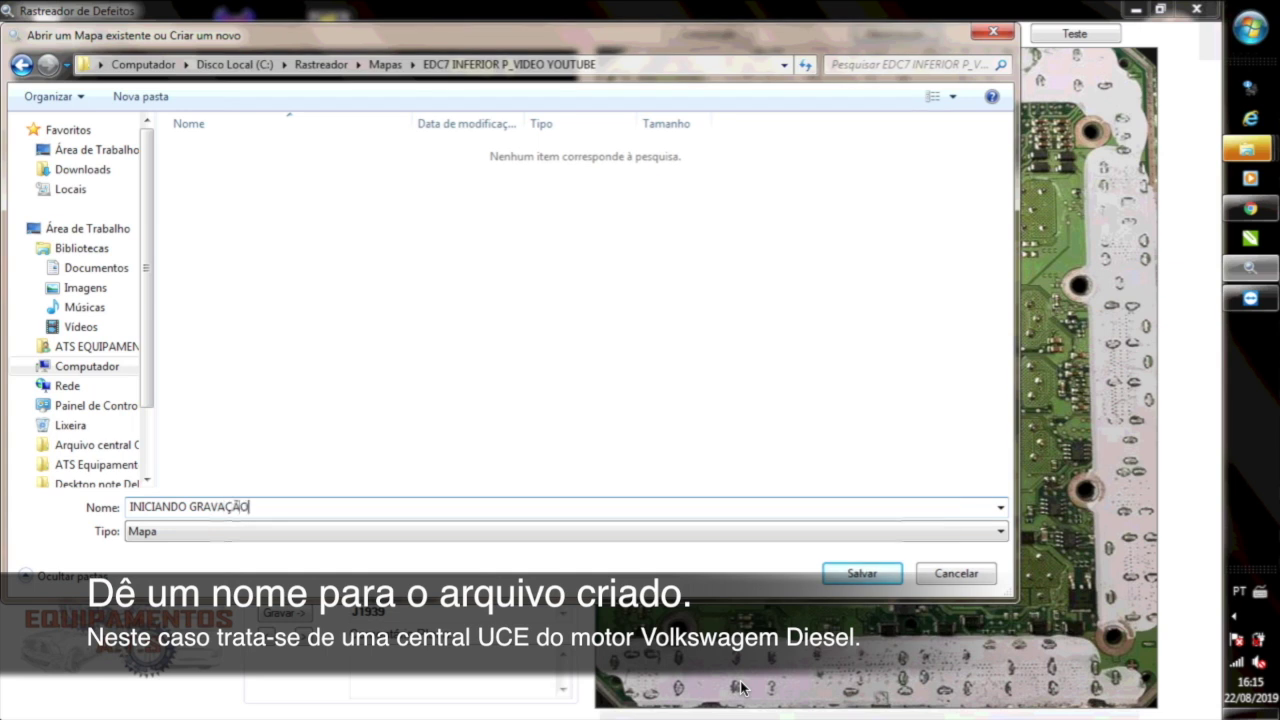
{"action": "type", "text": " DE COMP"}
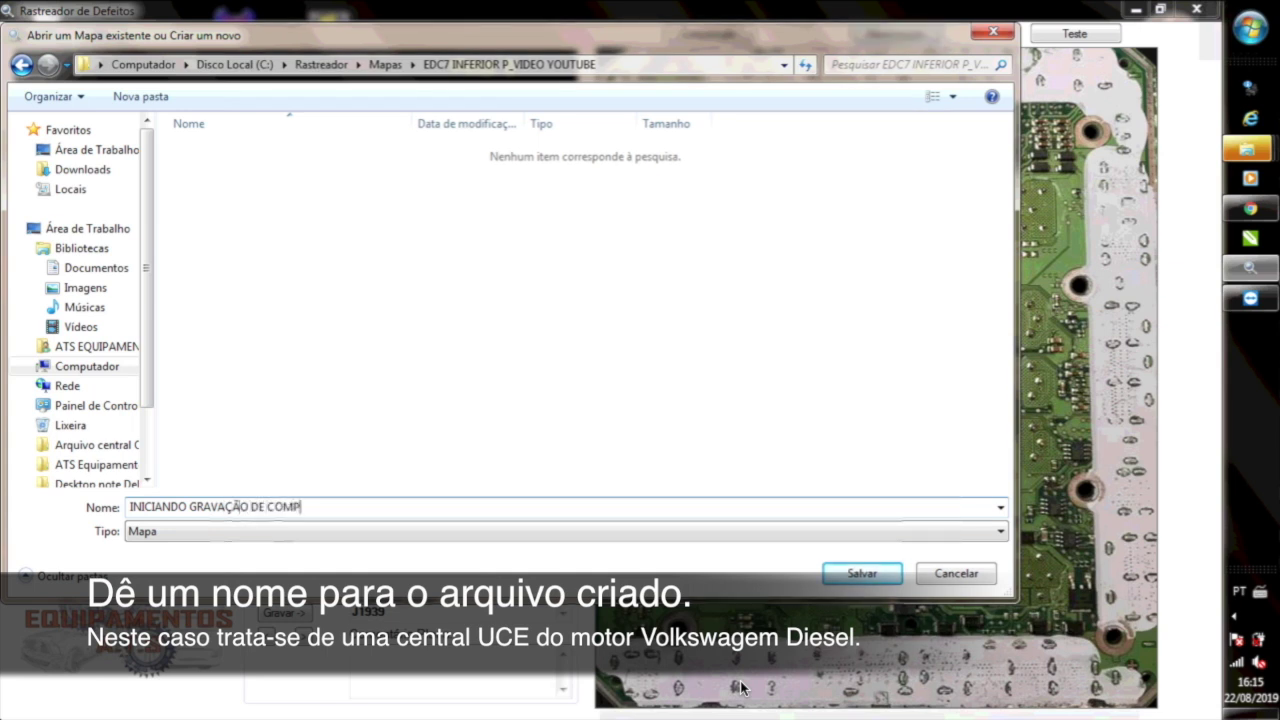
{"action": "type", "text": "ONETENDE"}
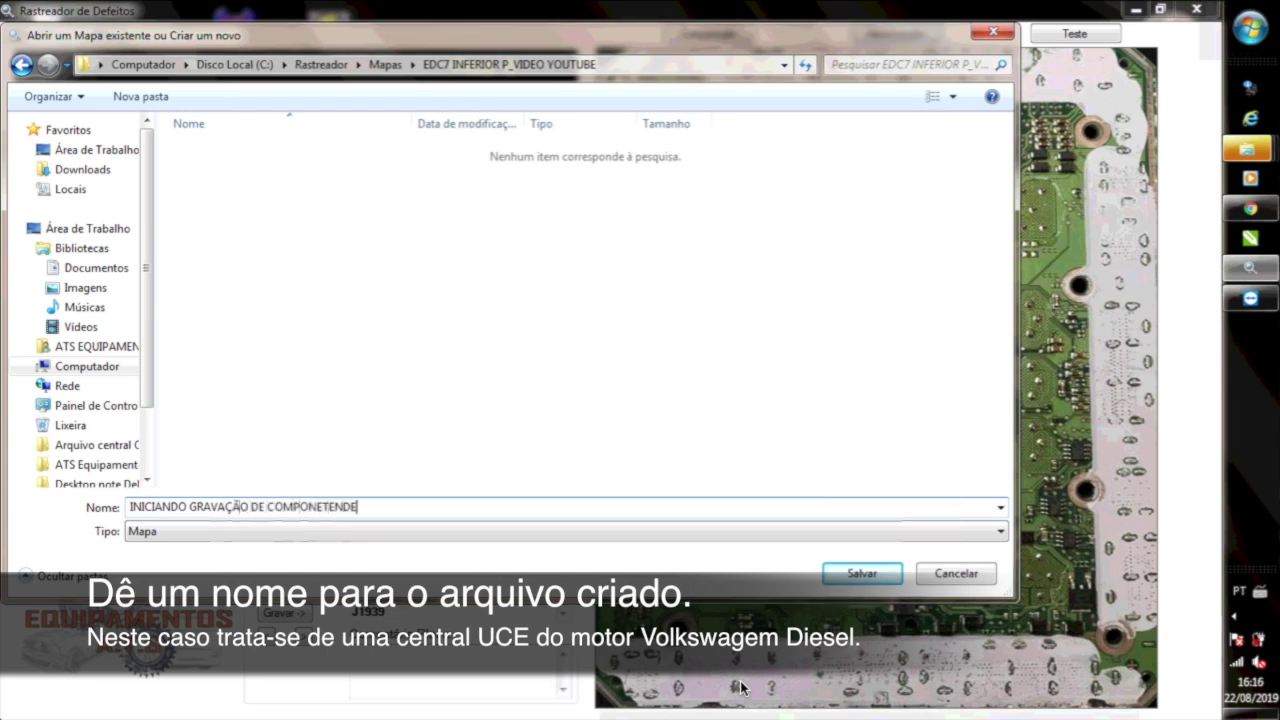
{"action": "key", "text": "BackSpace"}
{"action": "key", "text": "BackSpace"}
{"action": "key", "text": "BackSpace"}
{"action": "key", "text": "BackSpace"}
{"action": "key", "text": "BackSpace"}
{"action": "type", "text": "NTES D"}
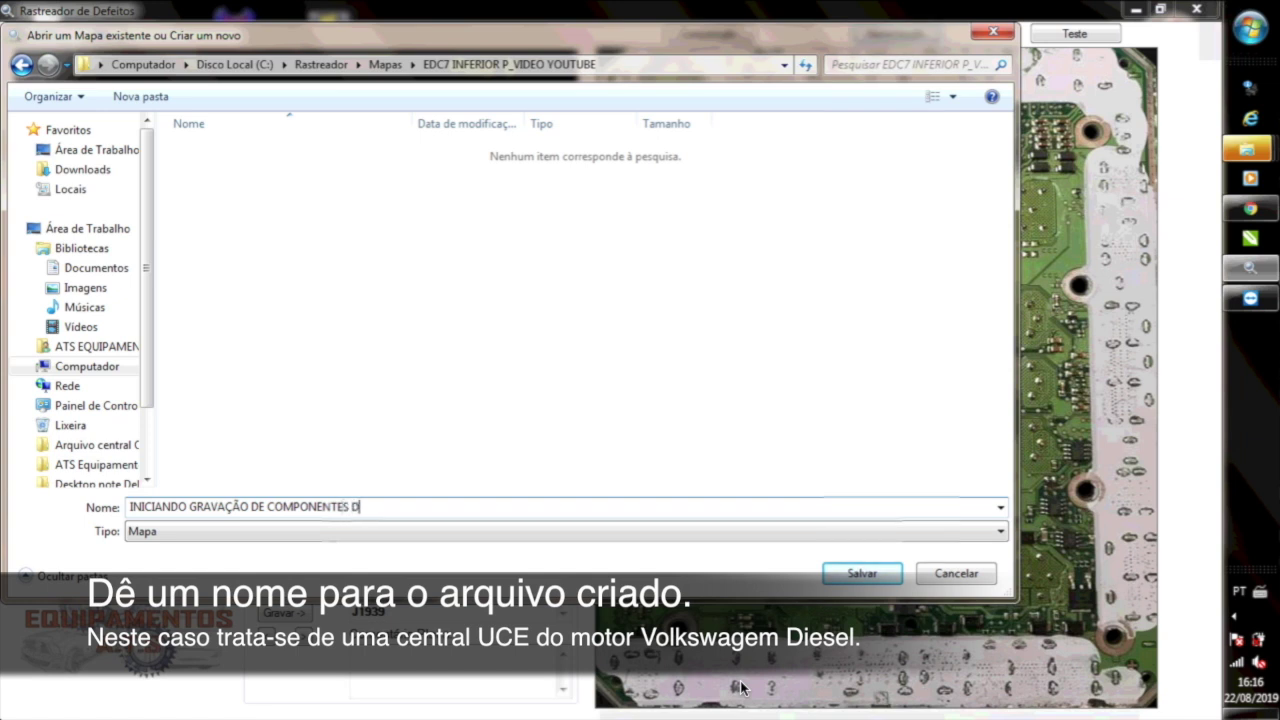
{"action": "type", "text": "E UMA CE"}
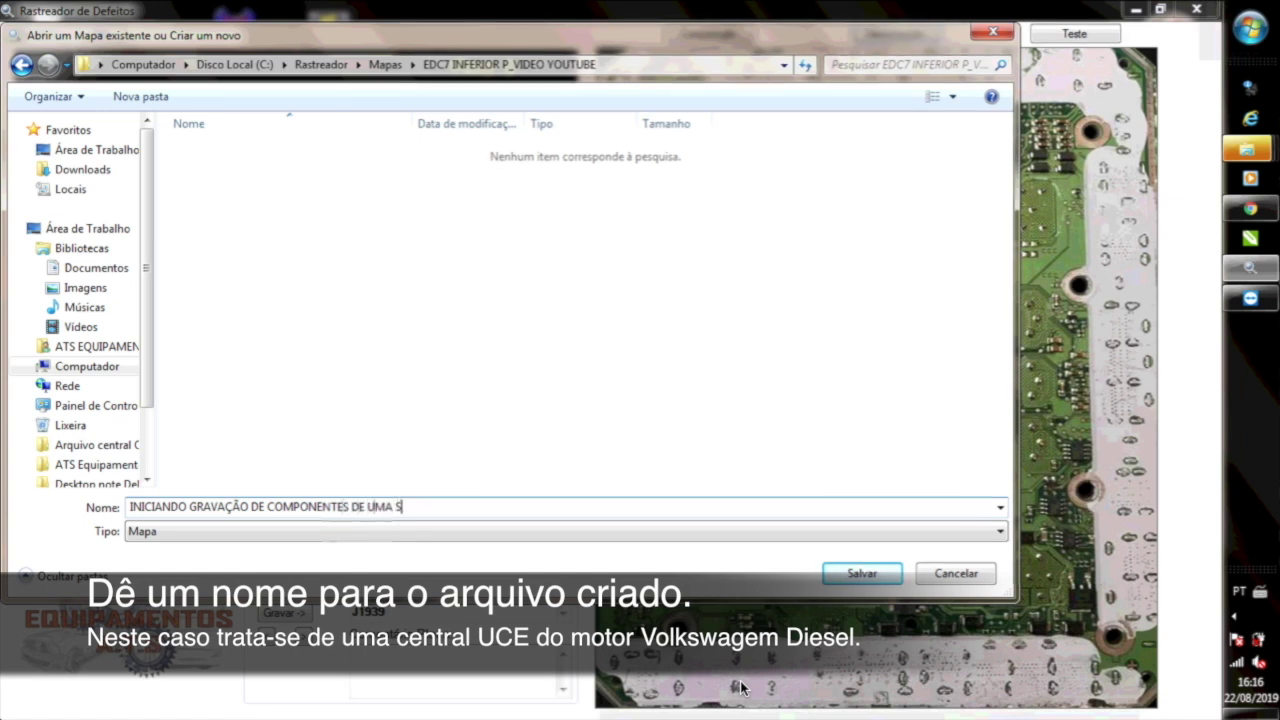
{"action": "type", "text": "NTRAL "}
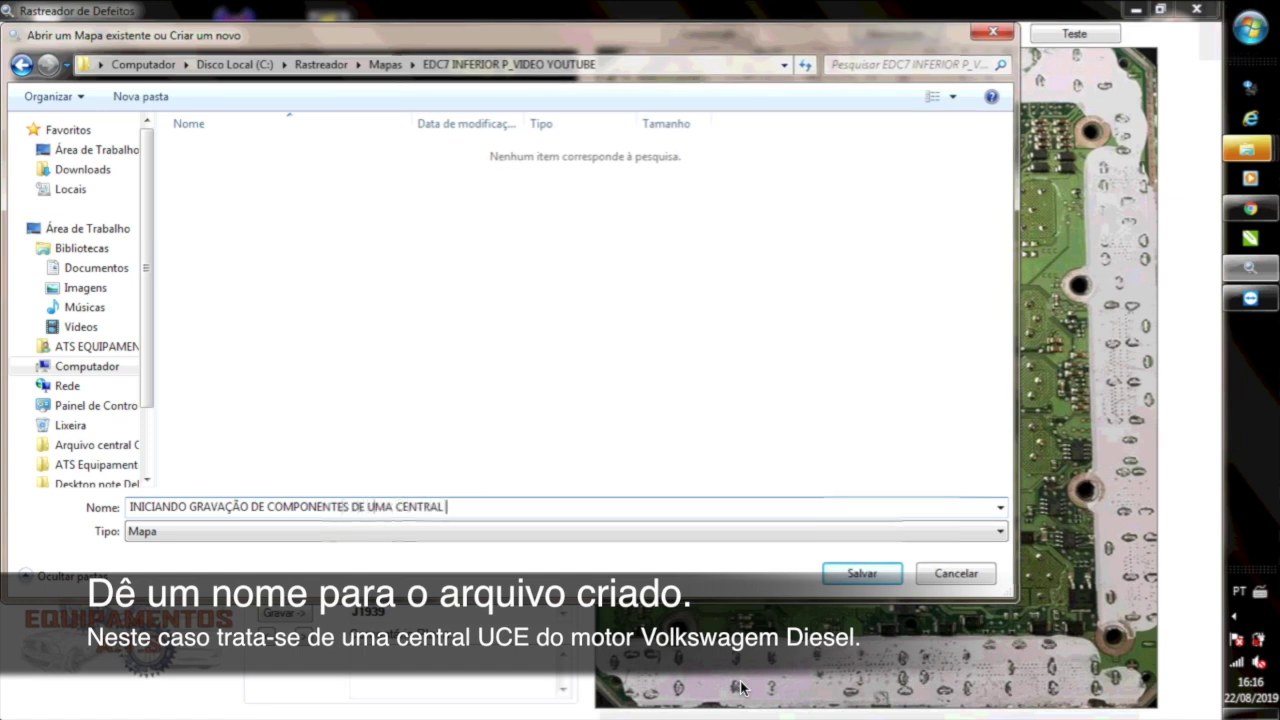
{"action": "type", "text": "BOA"}
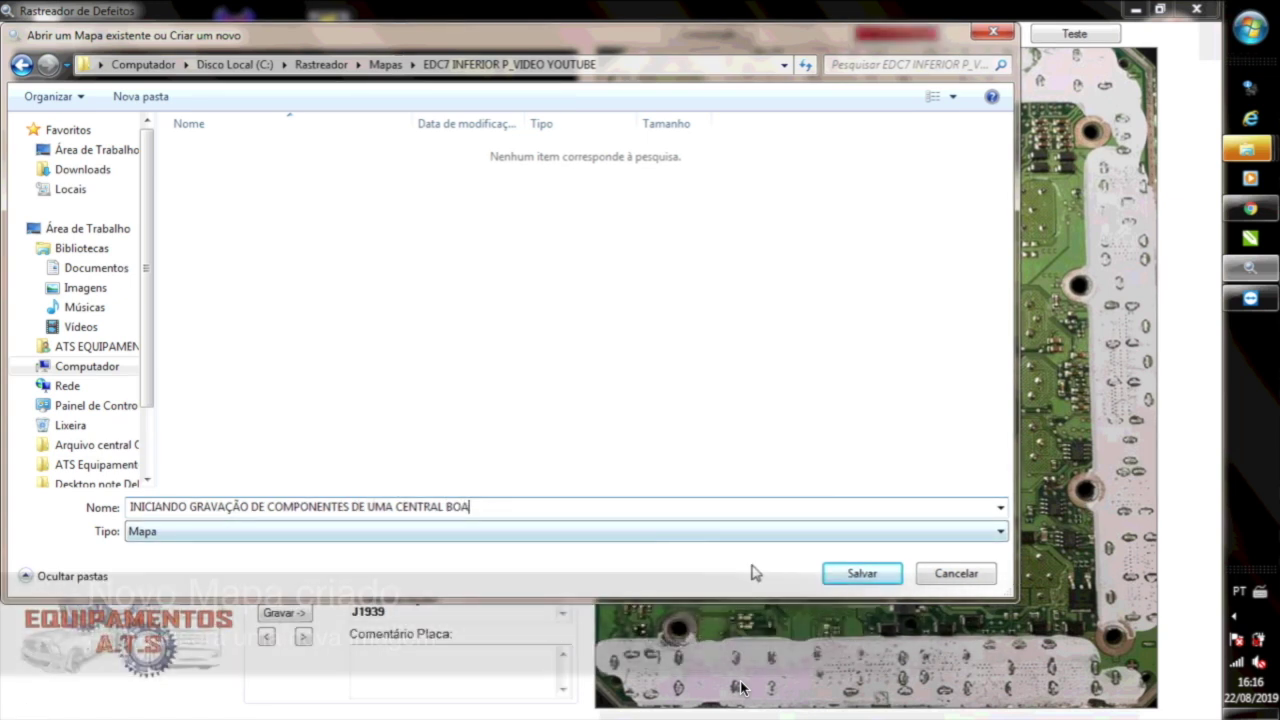
{"action": "left_click", "coordinate": [860, 574]}
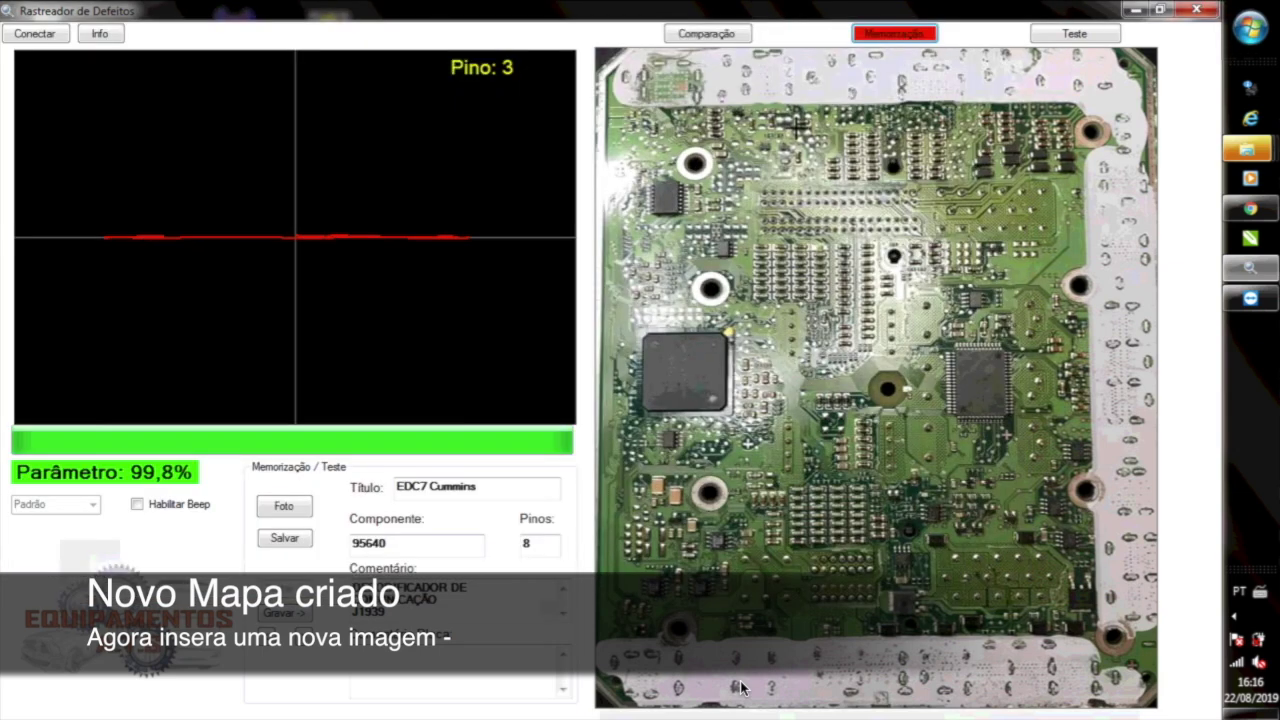
From the photo selection, copy IMG_2890 from Automotivo > UCE Linha pesada > 3 Volkswagem edc7 Cummins > Edc7 Cummins > EDC7 cummins video on
{"action": "left_click", "coordinate": [284, 506]}
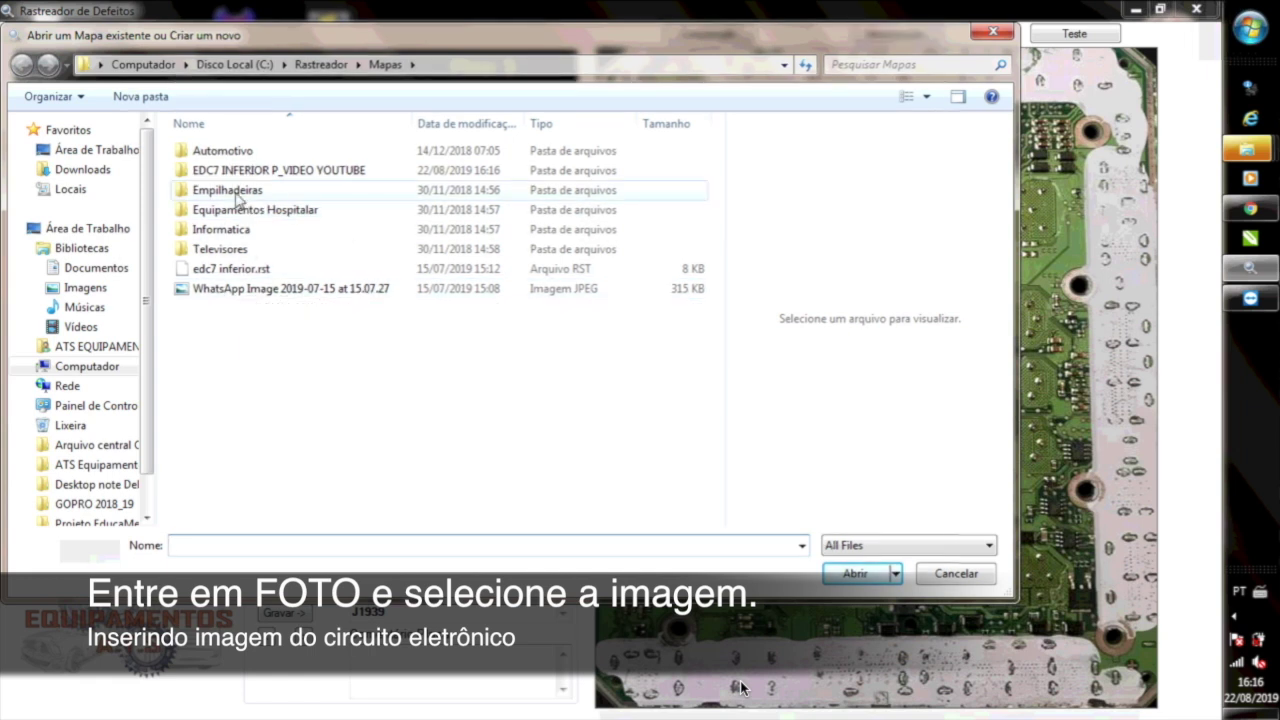
{"action": "double_click", "coordinate": [230, 150]}
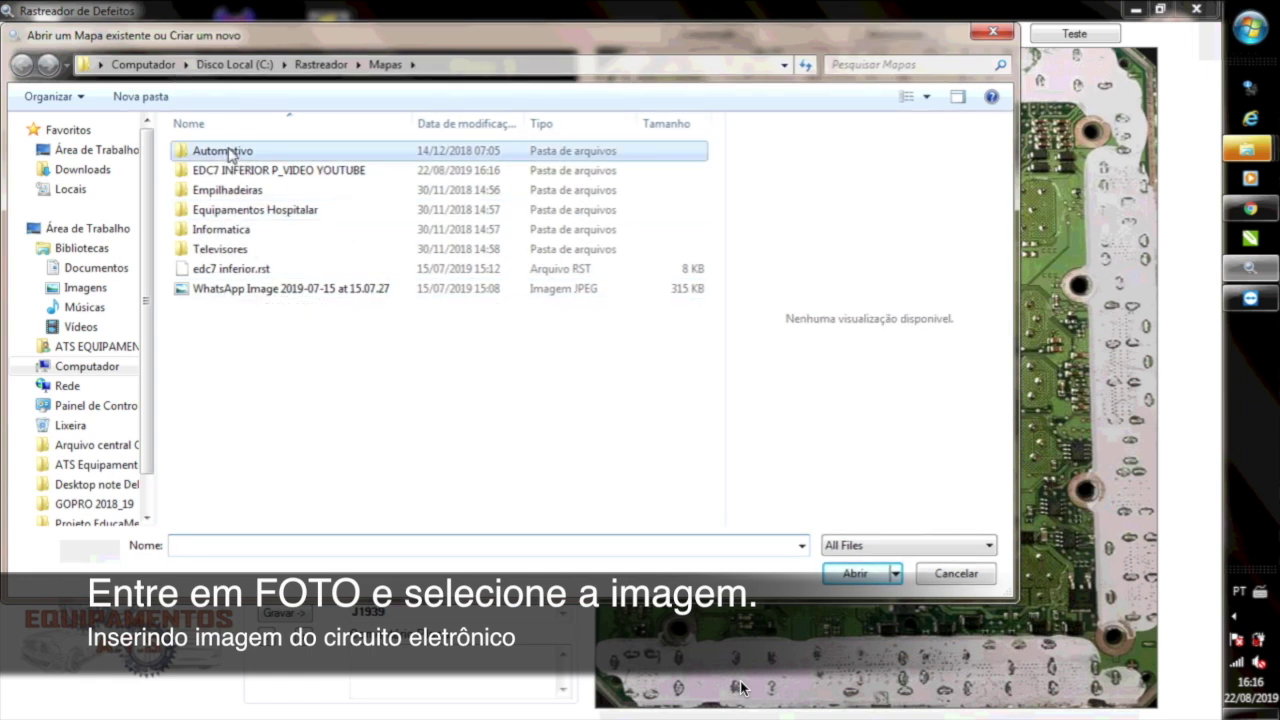
{"action": "double_click", "coordinate": [242, 173]}
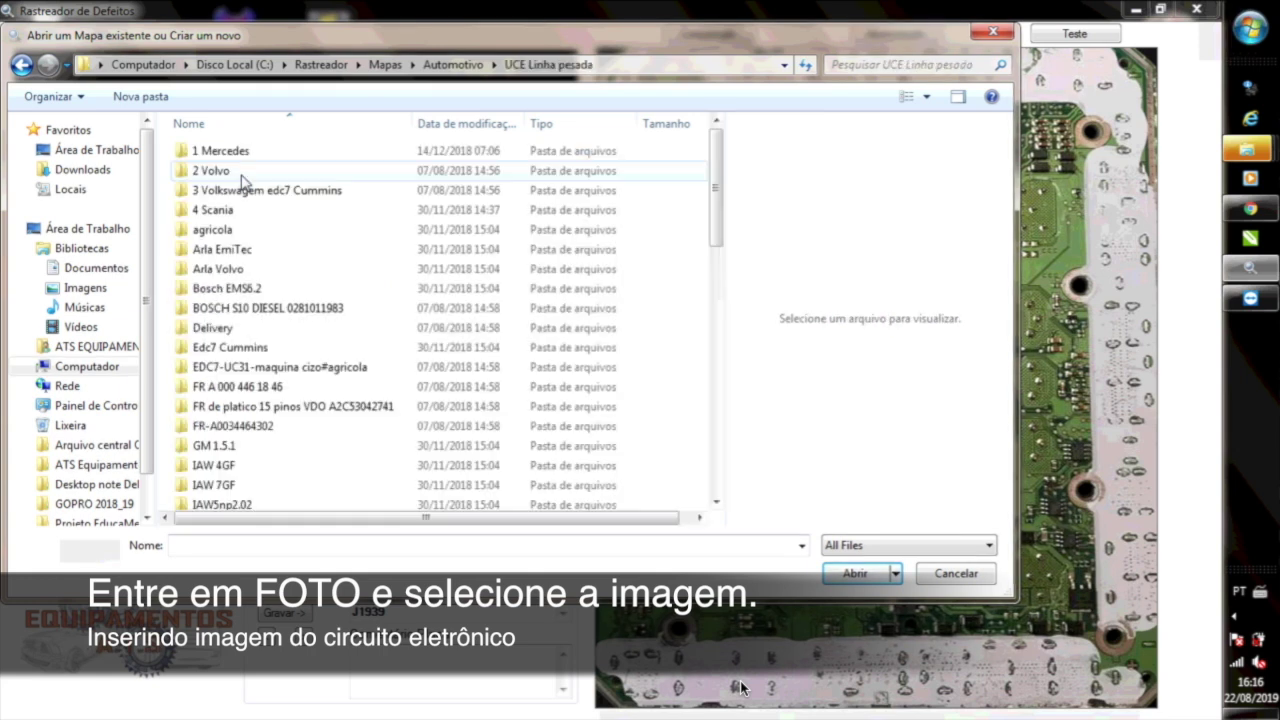
{"action": "double_click", "coordinate": [243, 190]}
{"action": "double_click", "coordinate": [228, 154]}
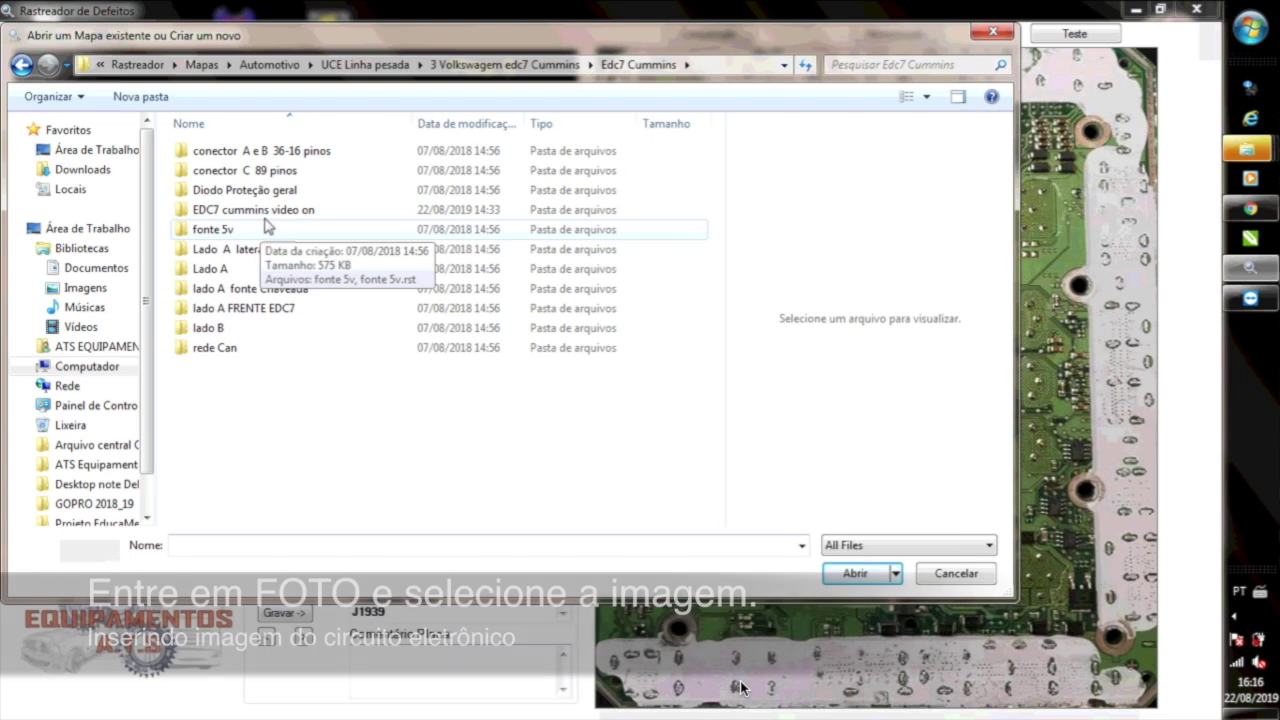
{"action": "double_click", "coordinate": [243, 210]}
{"action": "right_click", "coordinate": [237, 178]}
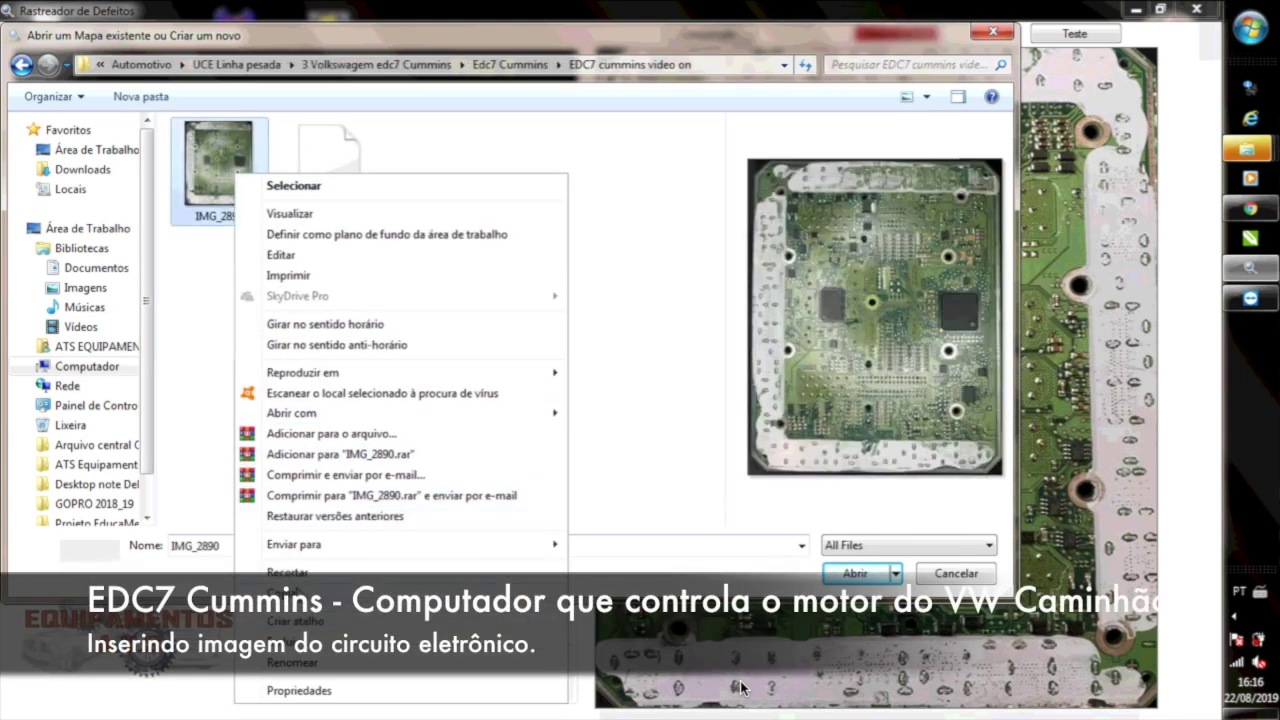
{"action": "key", "text": "Escape"}
Paste IMG_2890 into the EDC7 INFERIOR P_VIDEO YOUTUBE folder under Mapas and load it as the map's board photo
{"action": "double_click", "coordinate": [22, 65]}
{"action": "left_click", "coordinate": [24, 67]}
{"action": "left_click", "coordinate": [24, 67]}
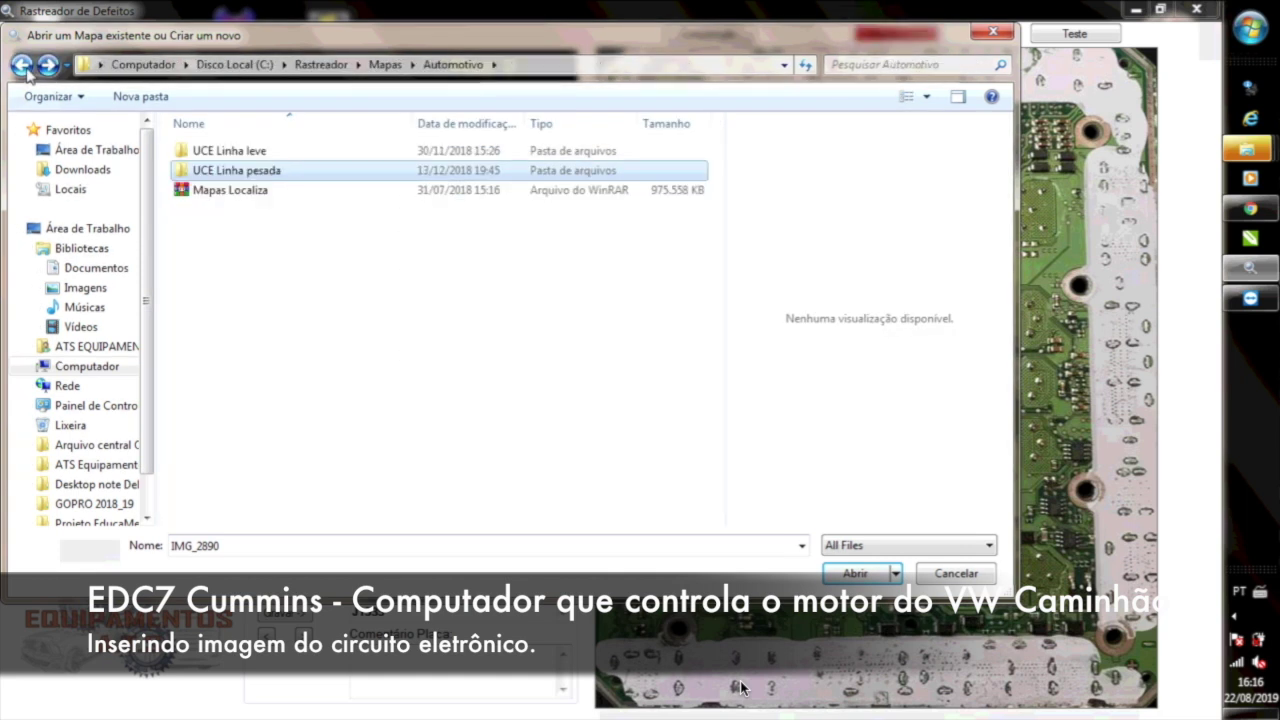
{"action": "left_click", "coordinate": [24, 68]}
{"action": "double_click", "coordinate": [246, 172]}
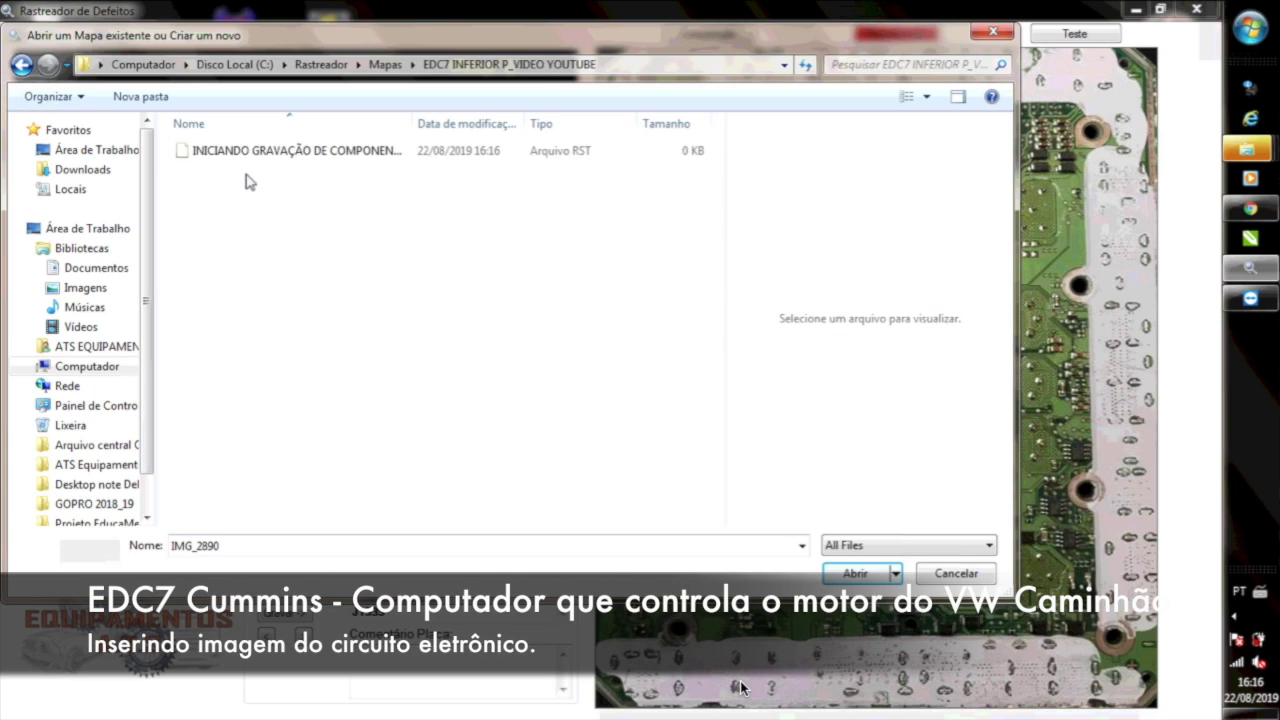
{"action": "right_click", "coordinate": [246, 212]}
{"action": "left_click", "coordinate": [307, 330]}
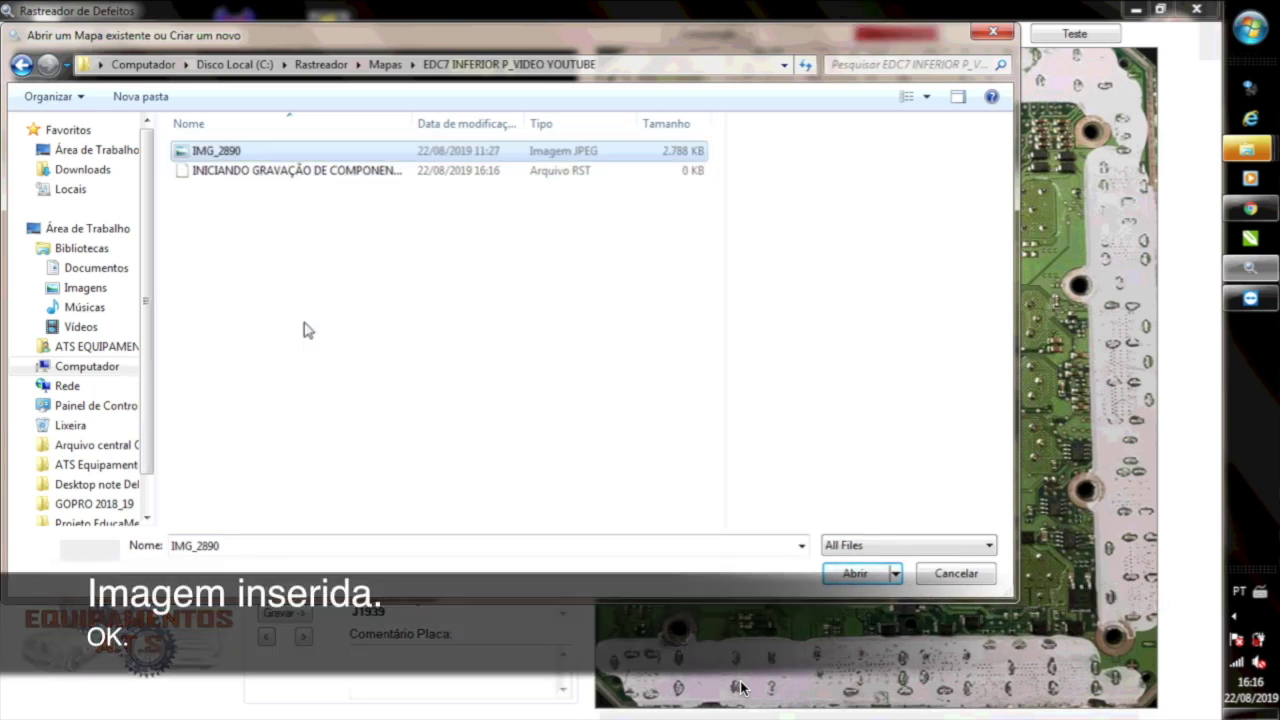
{"action": "double_click", "coordinate": [211, 150]}
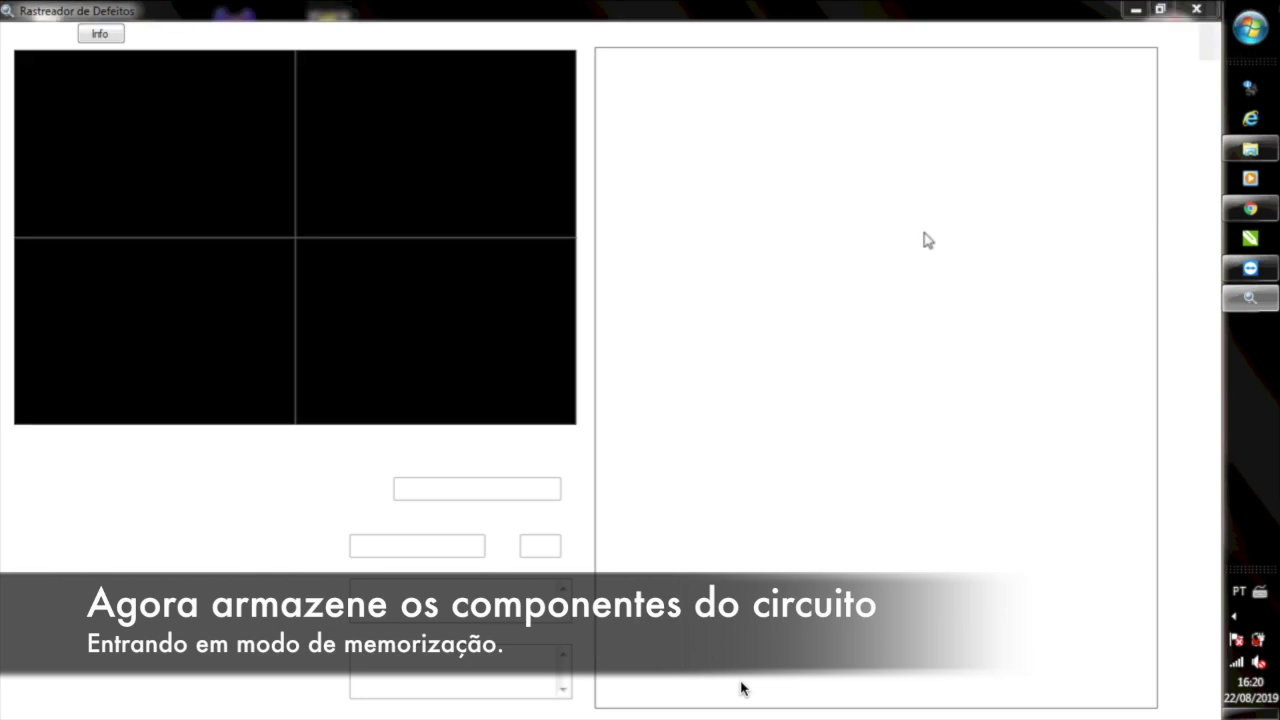
Open the map "INICIANDO GRAVAÇÃO DE COMPONENTES DE UMA CENTRAL BOA.rst" from the EDC7 INFERIOR P_VIDEO YOUTUBE folder in memorization mode
{"action": "left_click", "coordinate": [634, 429]}
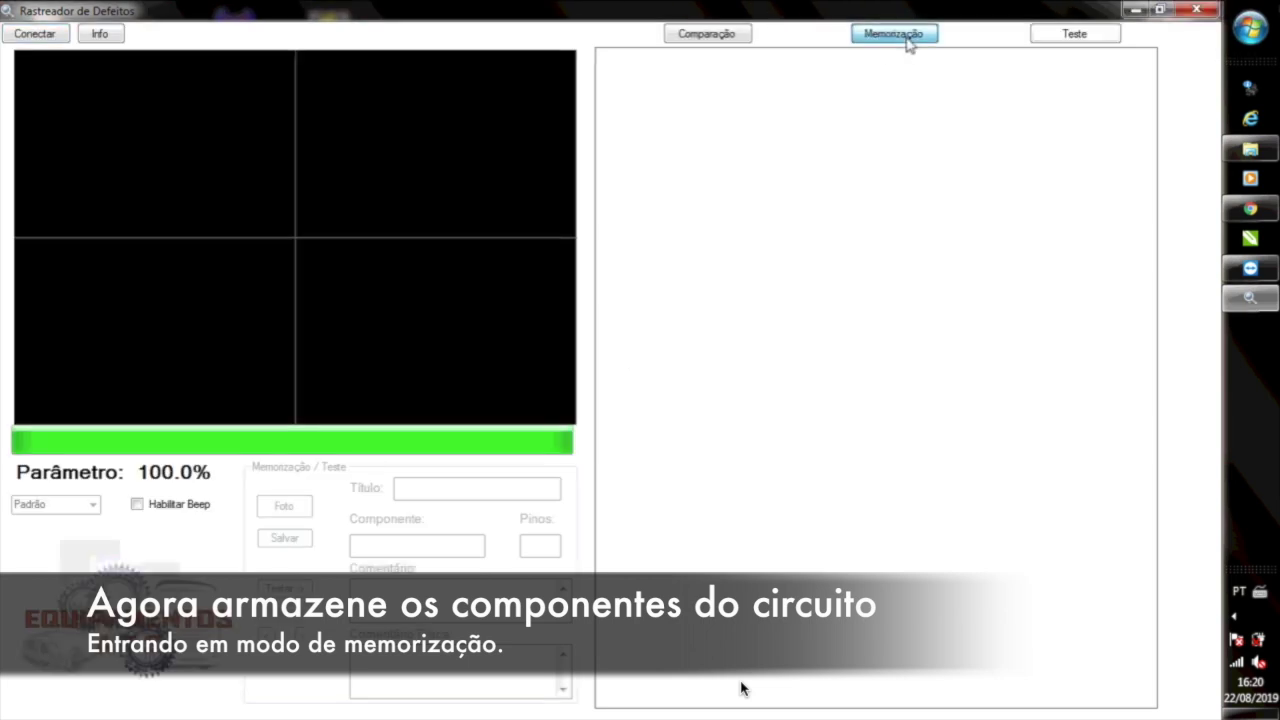
{"action": "left_click", "coordinate": [906, 36]}
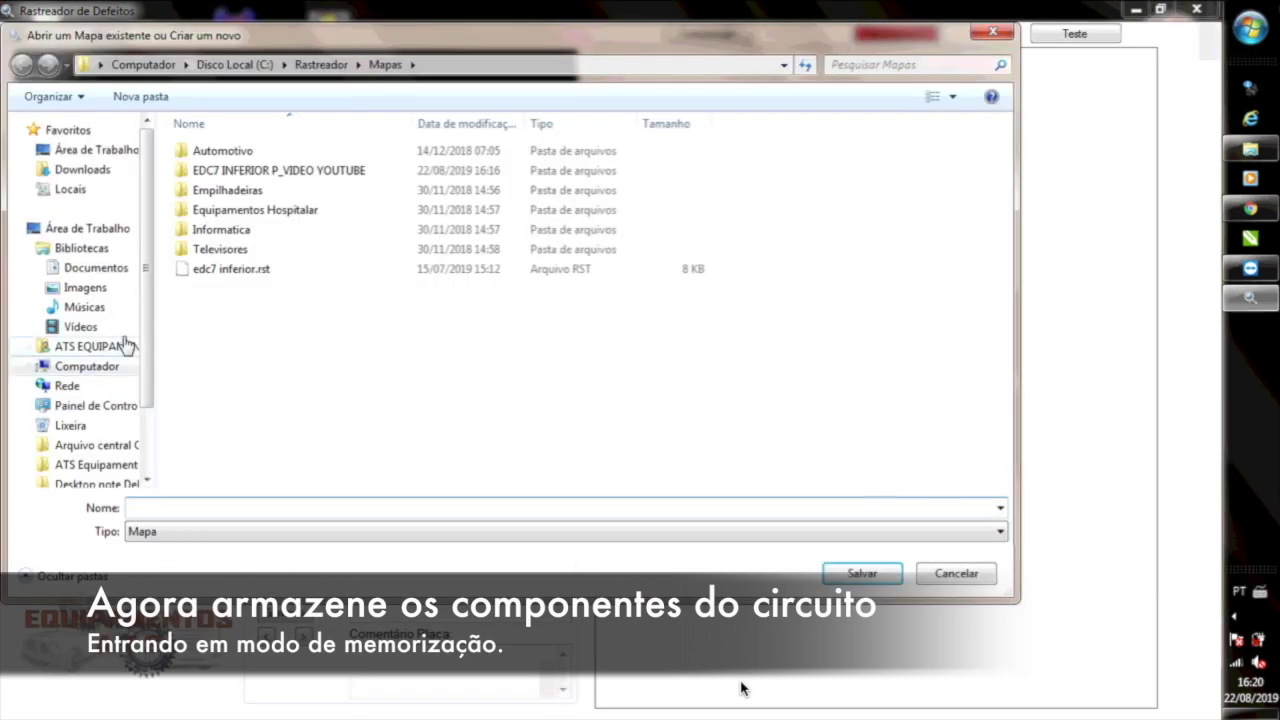
{"action": "left_click", "coordinate": [193, 170]}
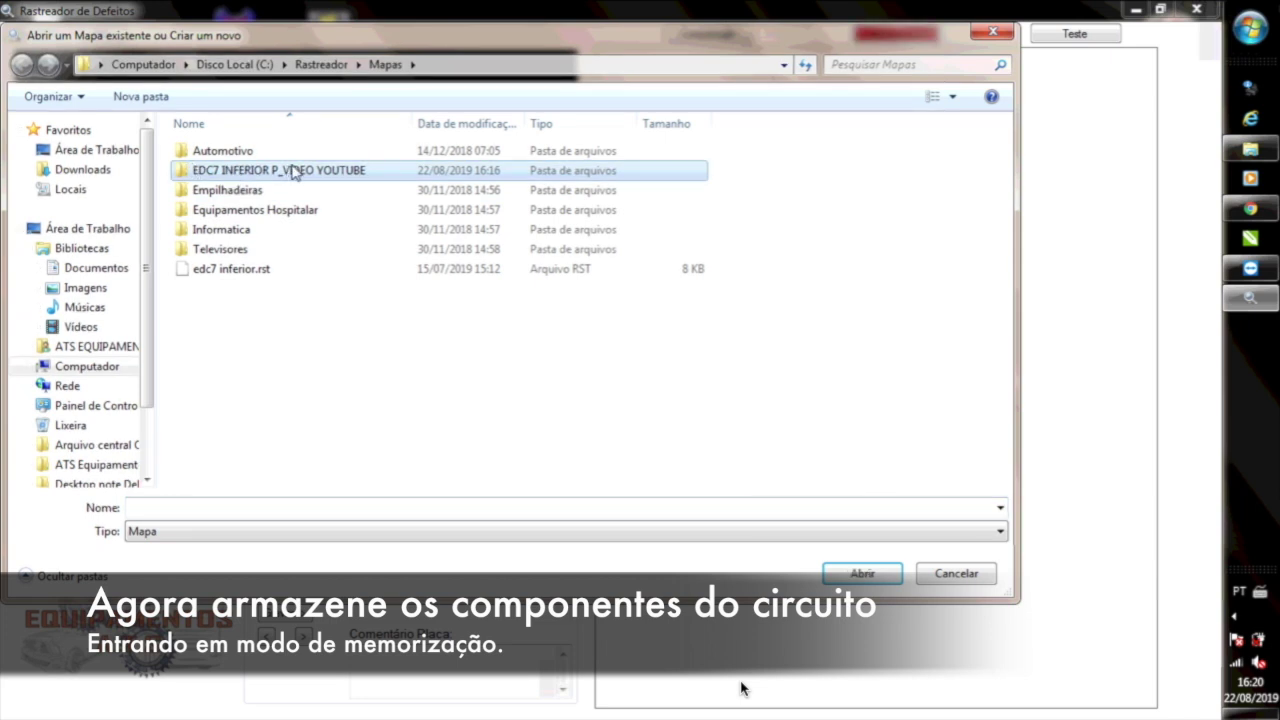
{"action": "double_click", "coordinate": [340, 172]}
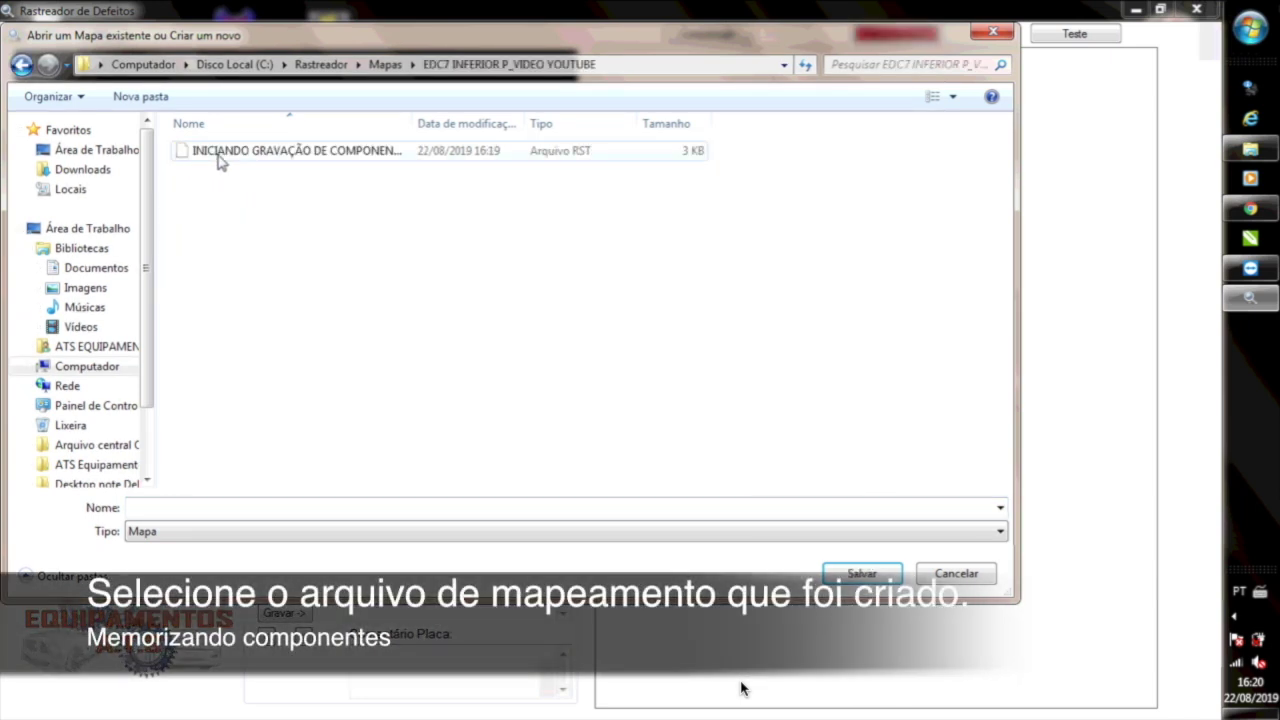
{"action": "left_click", "coordinate": [307, 160]}
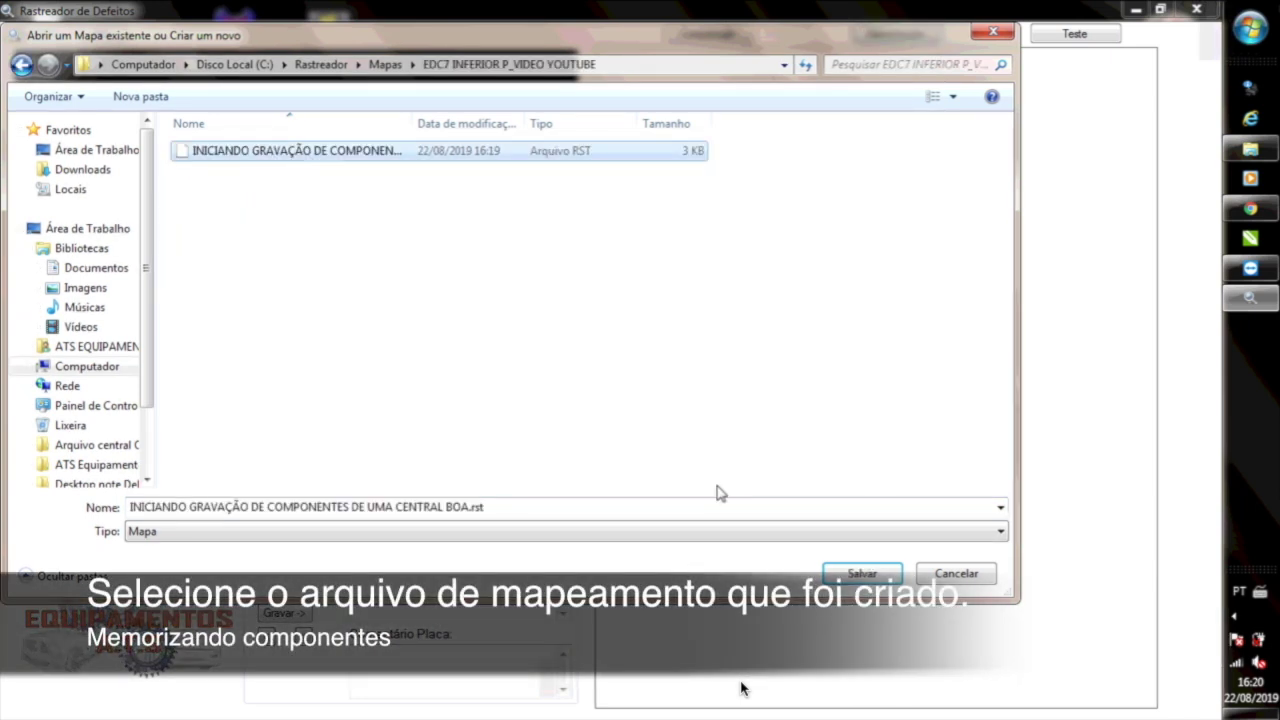
{"action": "left_click", "coordinate": [862, 576]}
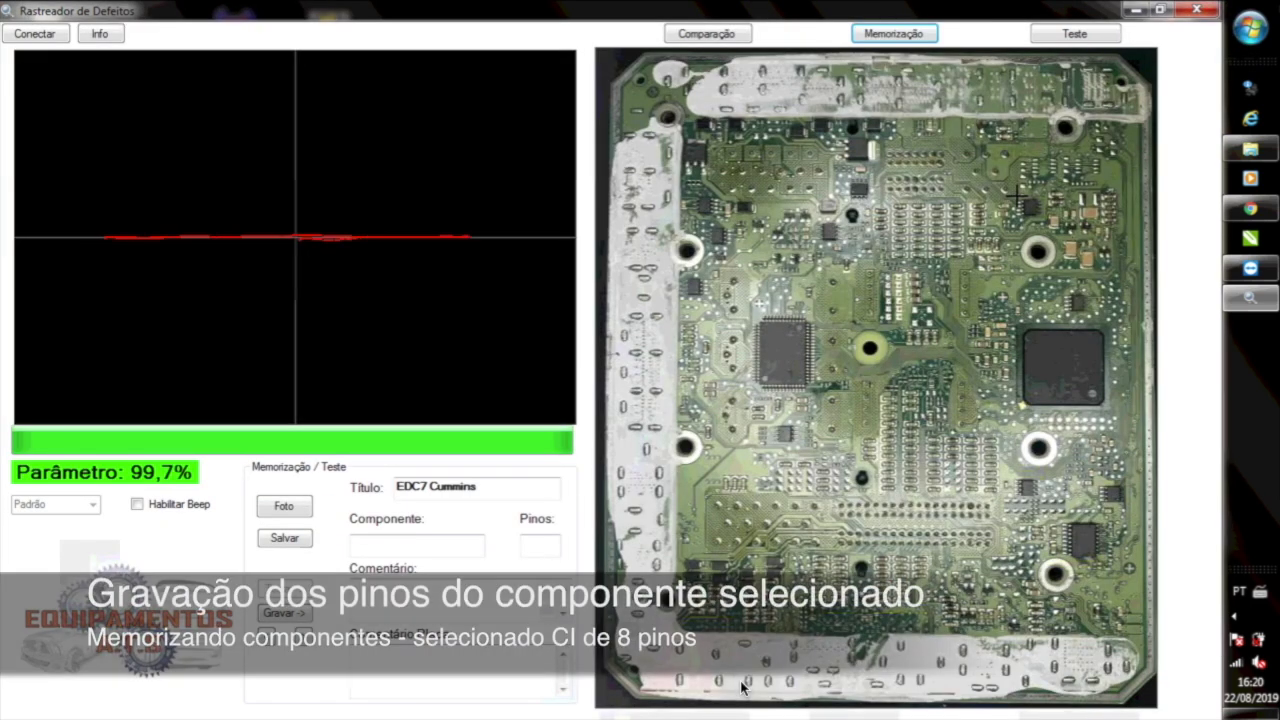
Add the small IC above the upper-right mounting hole on the board photo as component AD2097 with 8 pins
{"action": "left_click", "coordinate": [935, 173]}
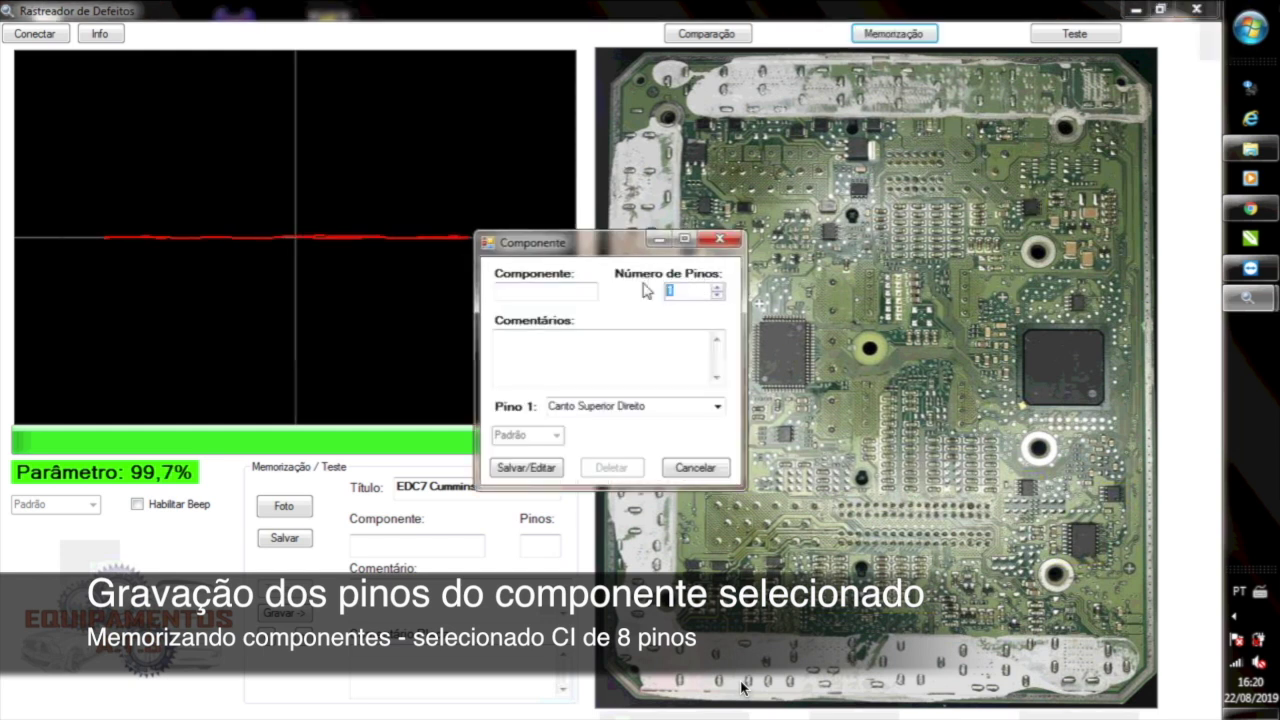
{"action": "type", "text": "8"}
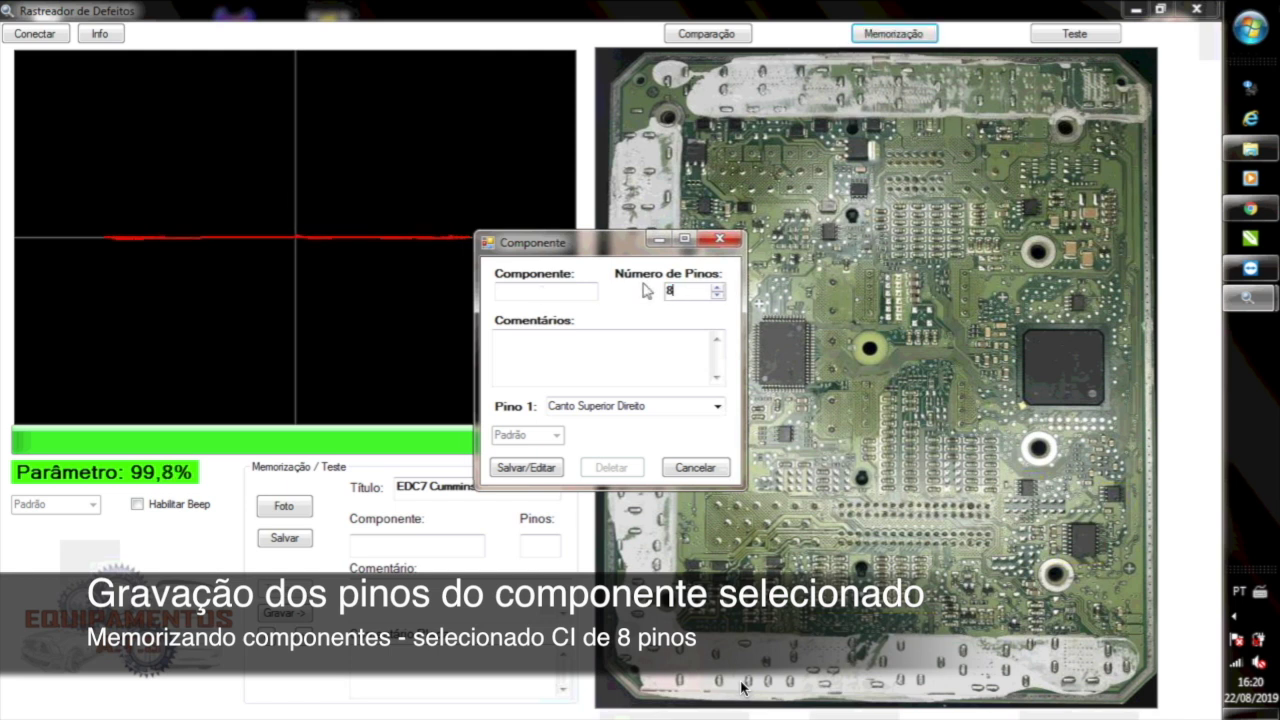
{"action": "left_click", "coordinate": [544, 292]}
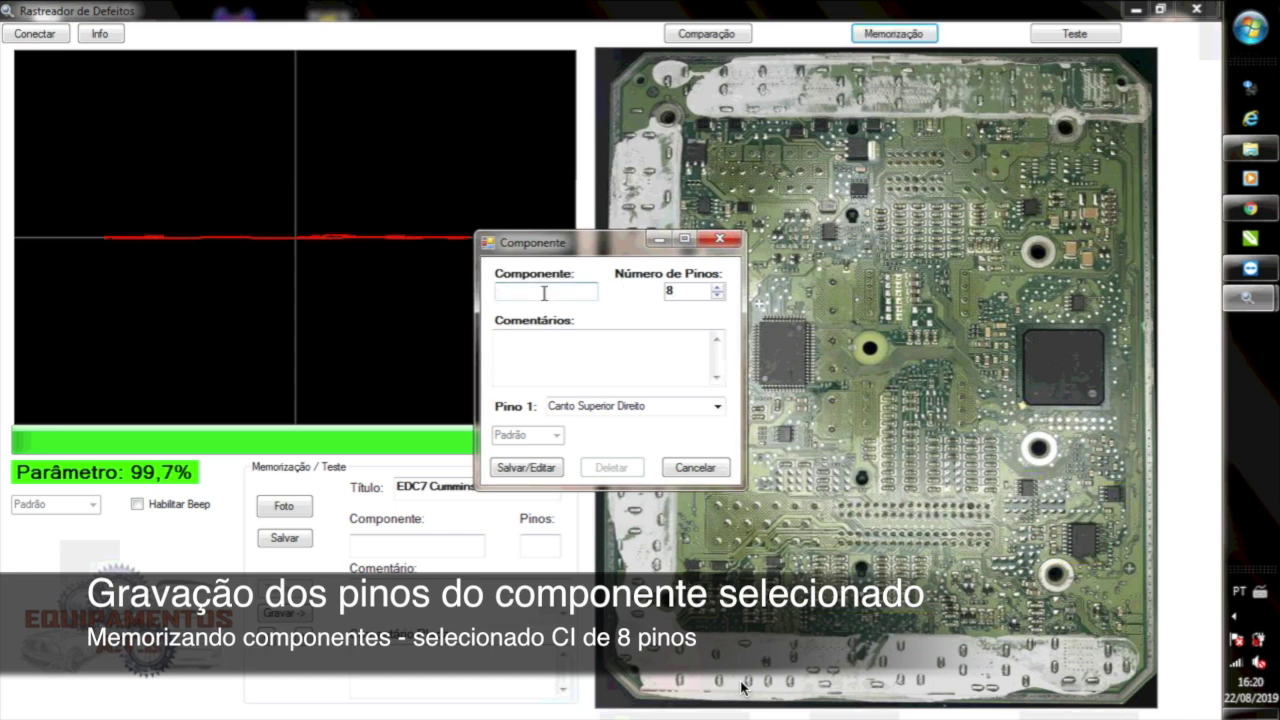
{"action": "type", "text": "AD"}
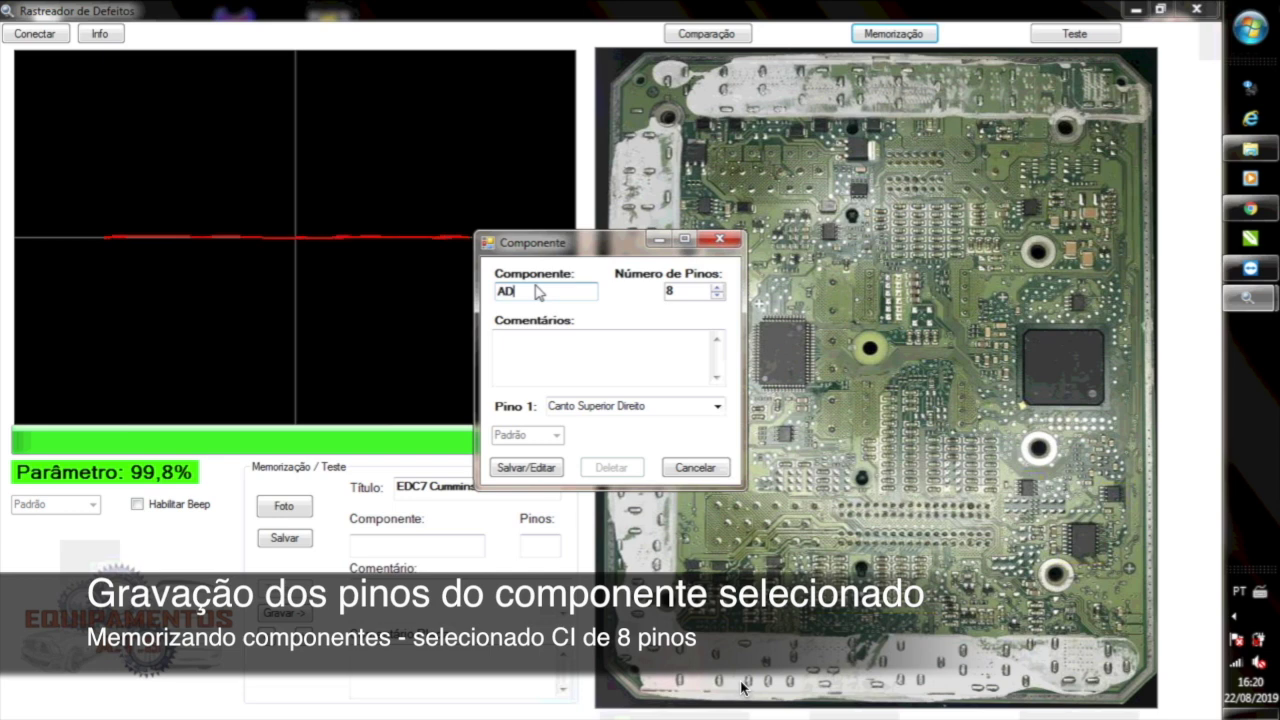
{"action": "type", "text": "209"}
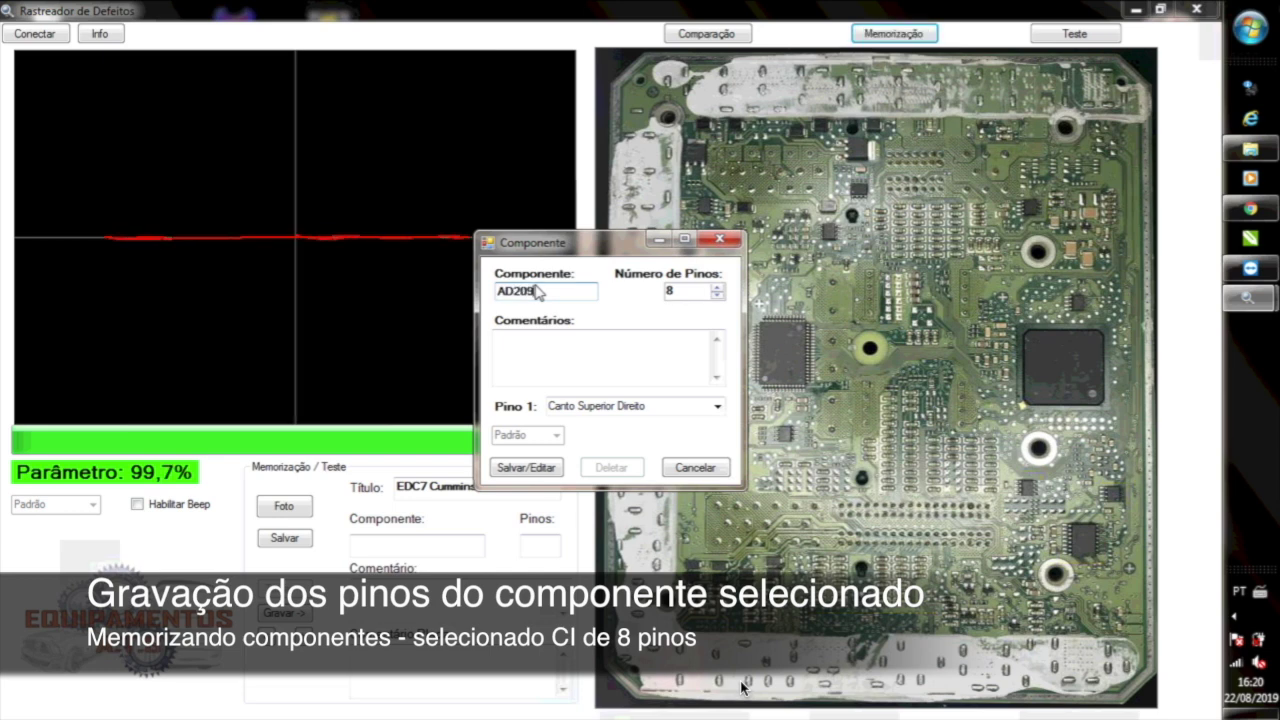
{"action": "type", "text": "7"}
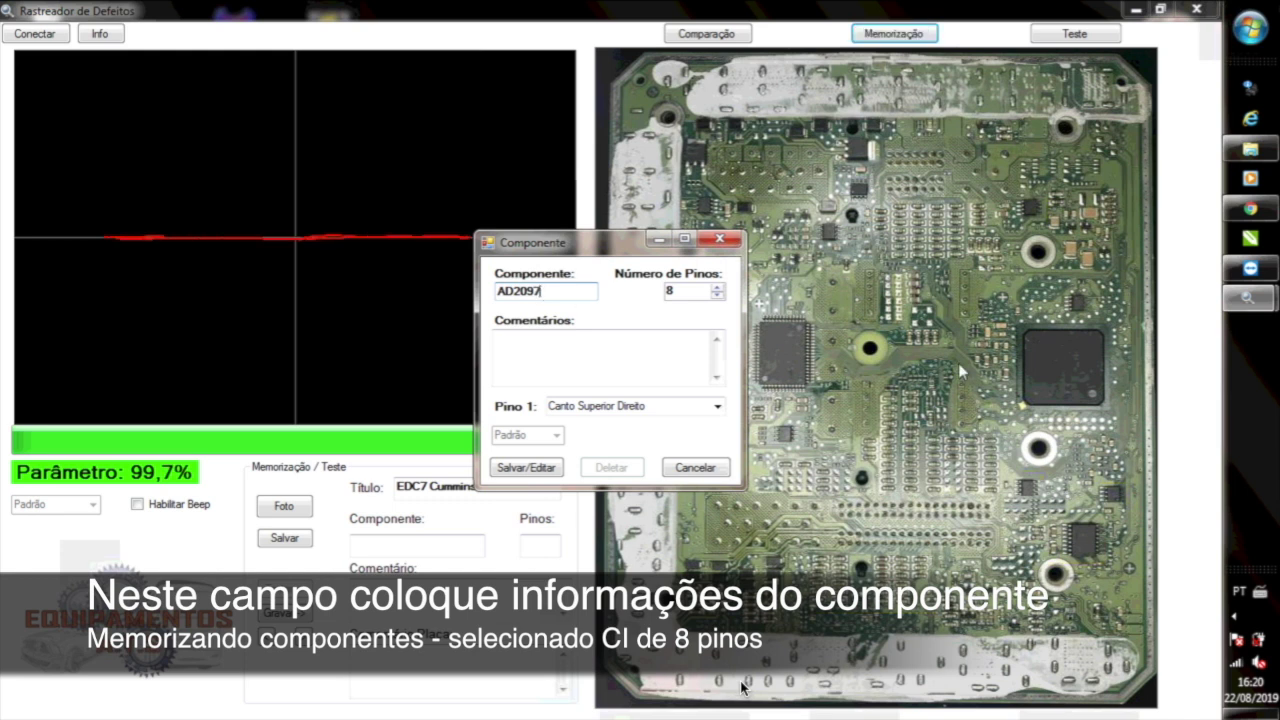
{"action": "left_click", "coordinate": [654, 369]}
{"action": "type", "text": "NEST"}
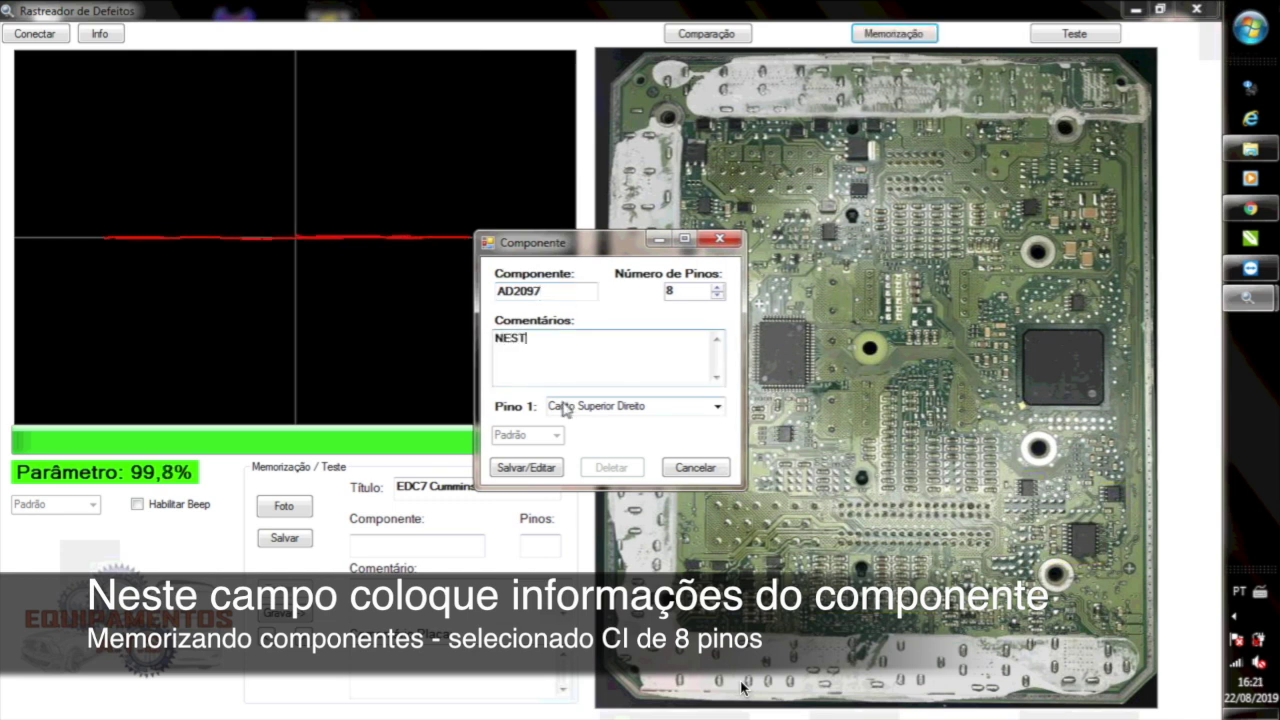
{"action": "type", "text": "E CAMPO"}
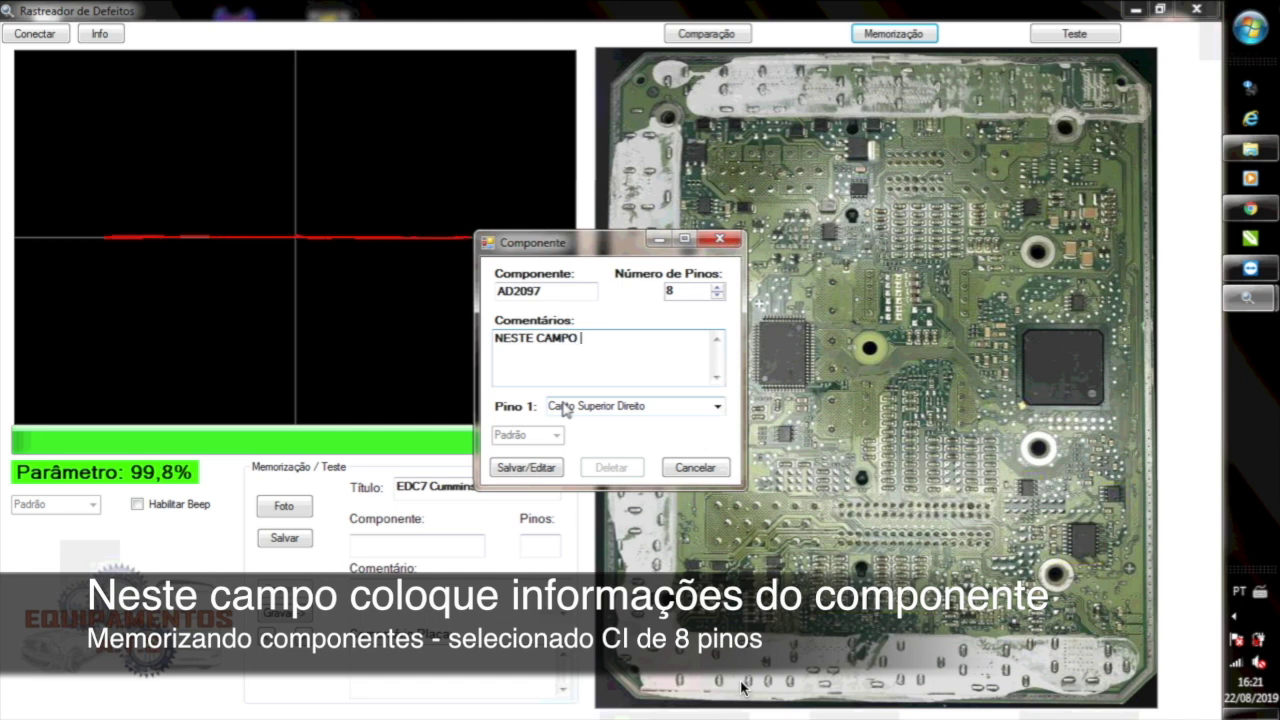
{"action": "type", "text": " POD"}
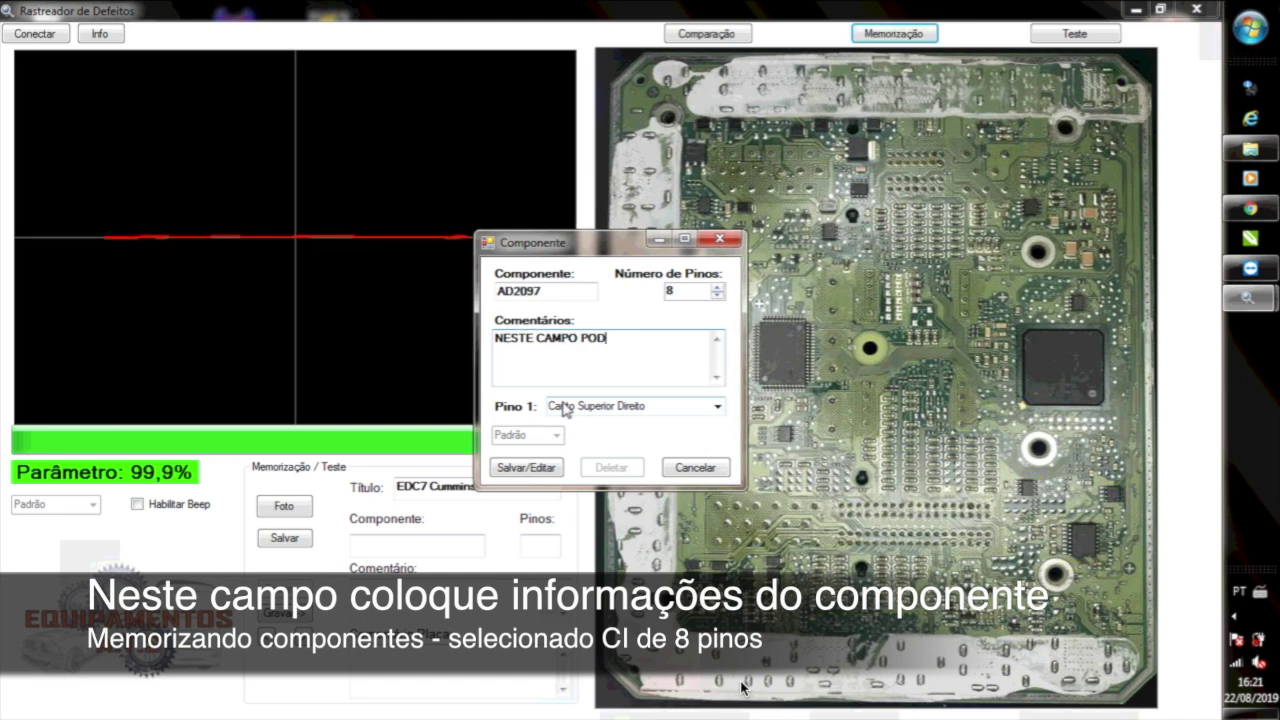
{"action": "type", "text": "EMOS COLOC"}
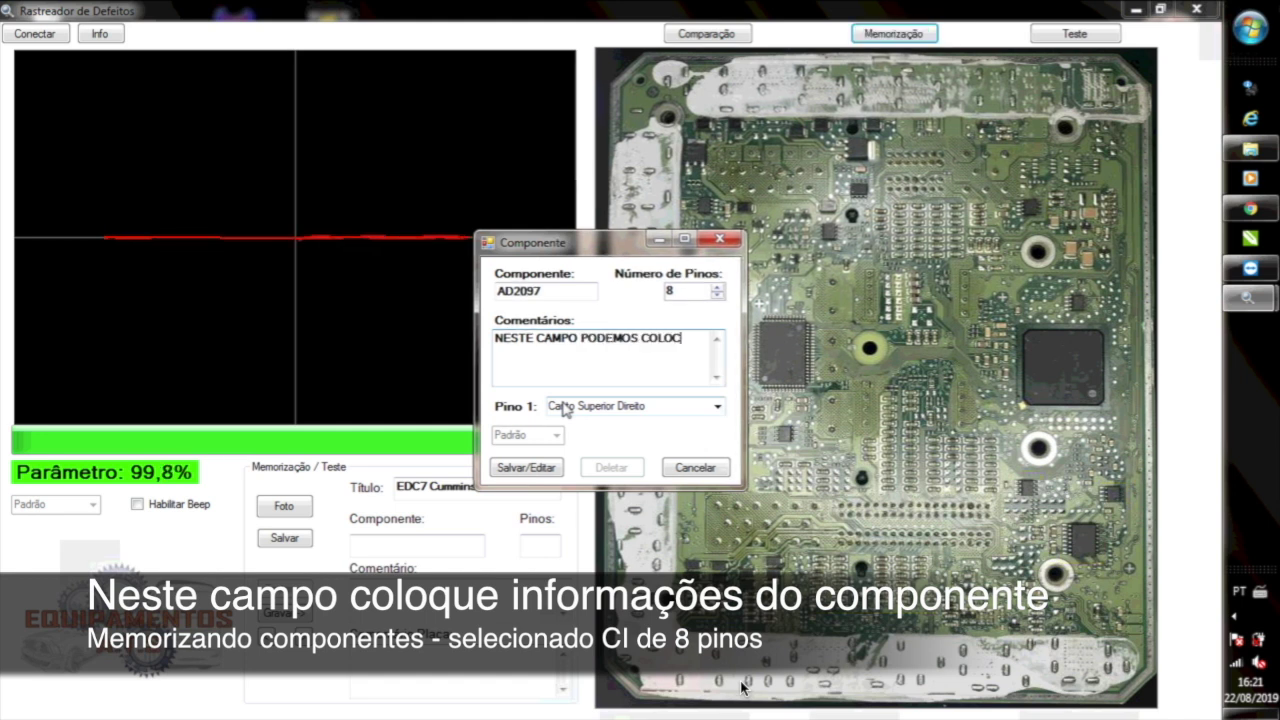
{"action": "type", "text": "AR QUALQ"}
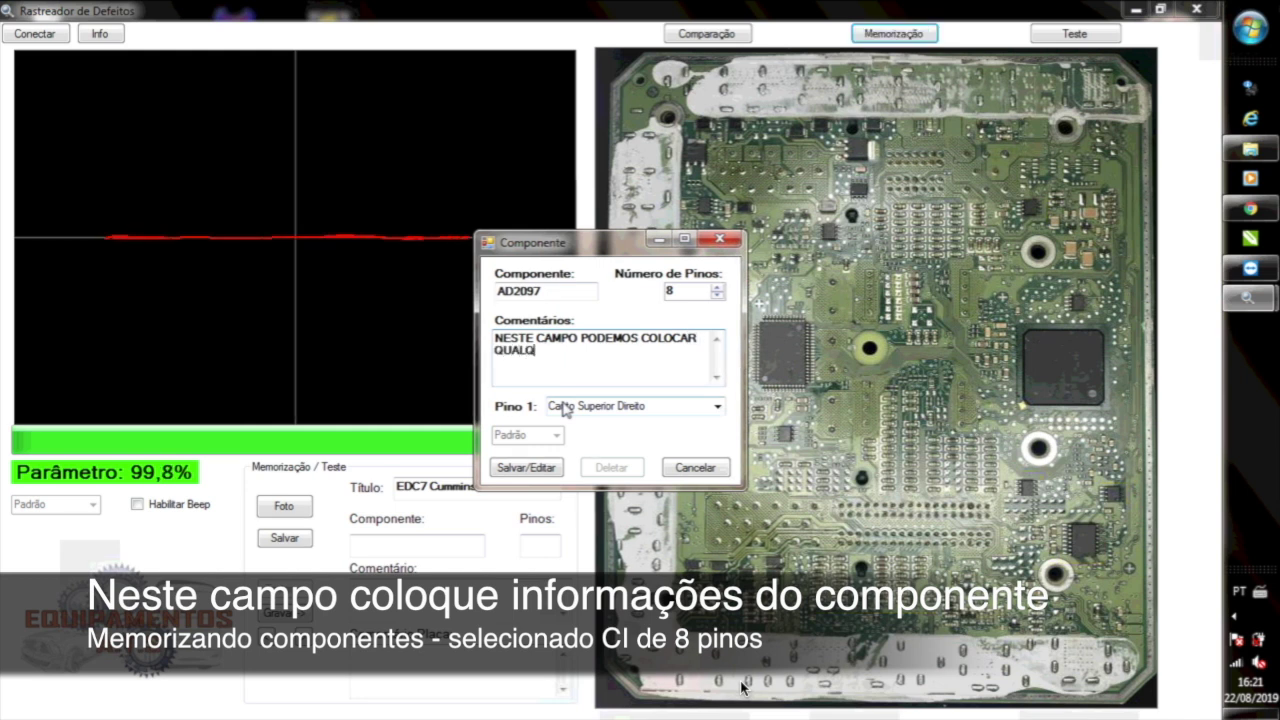
{"action": "type", "text": "UER INF"}
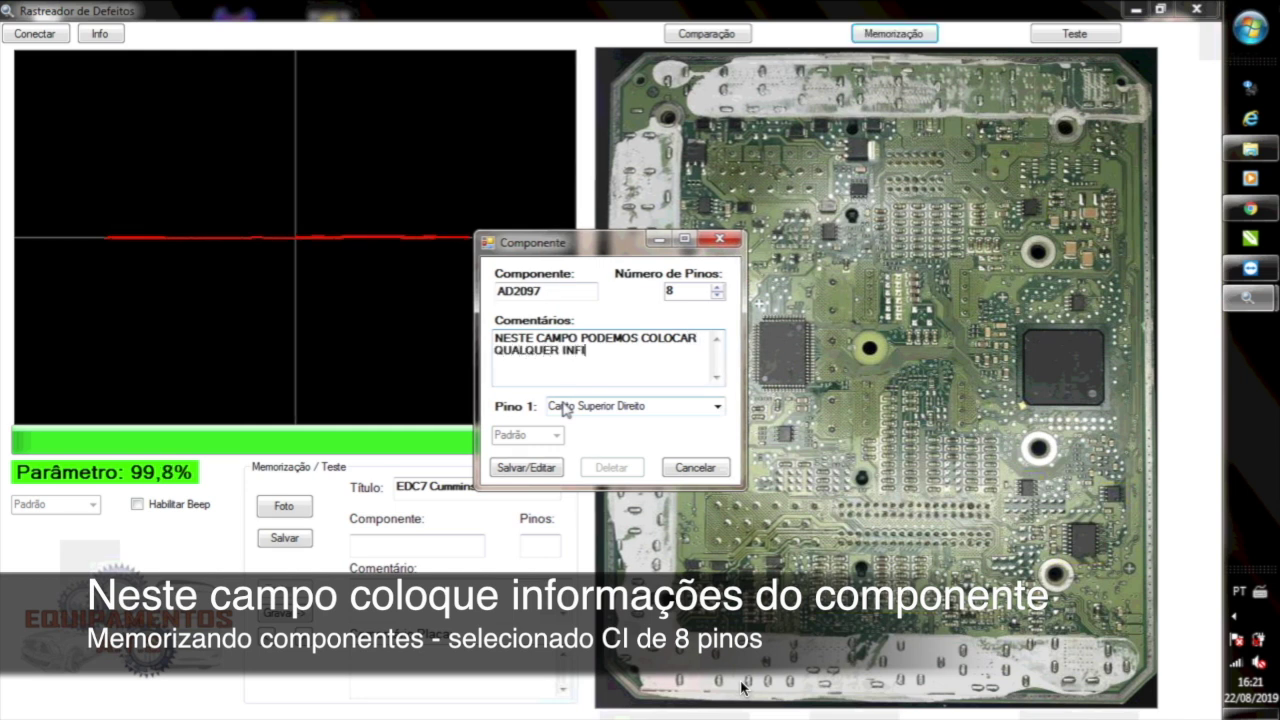
{"action": "type", "text": "ORMAC"}
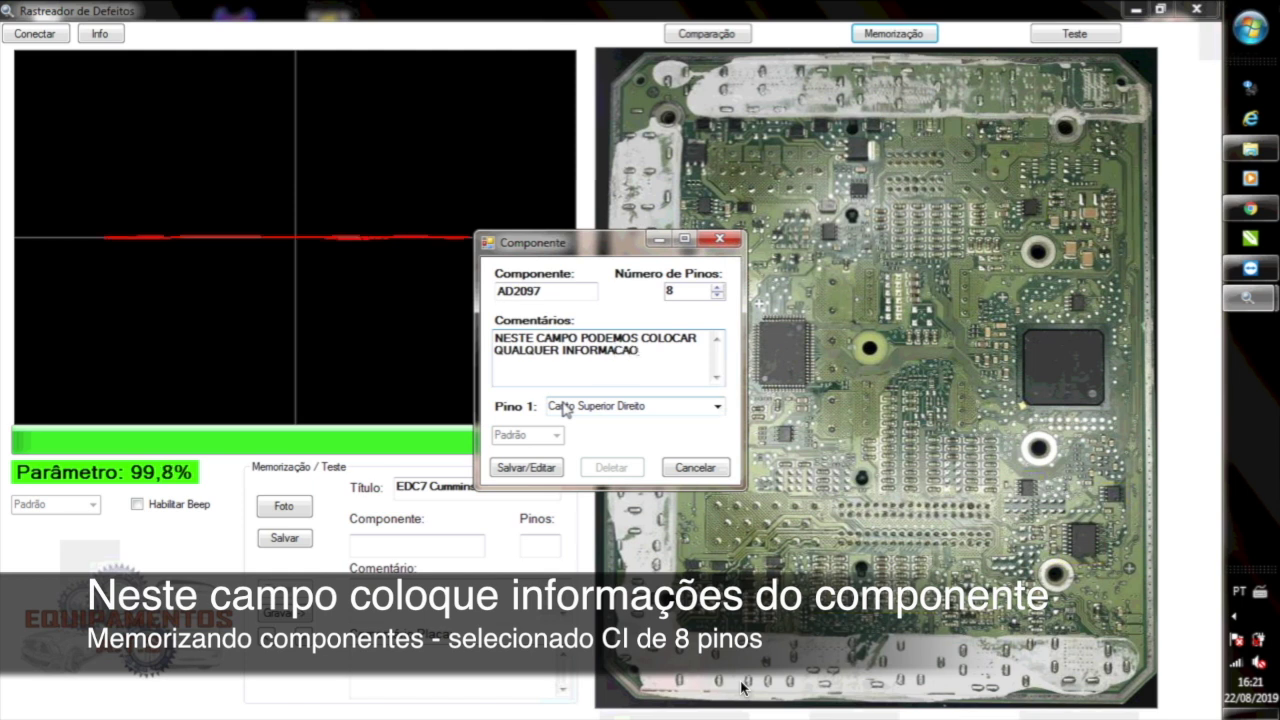
{"action": "type", "text": "AO REFETENT"}
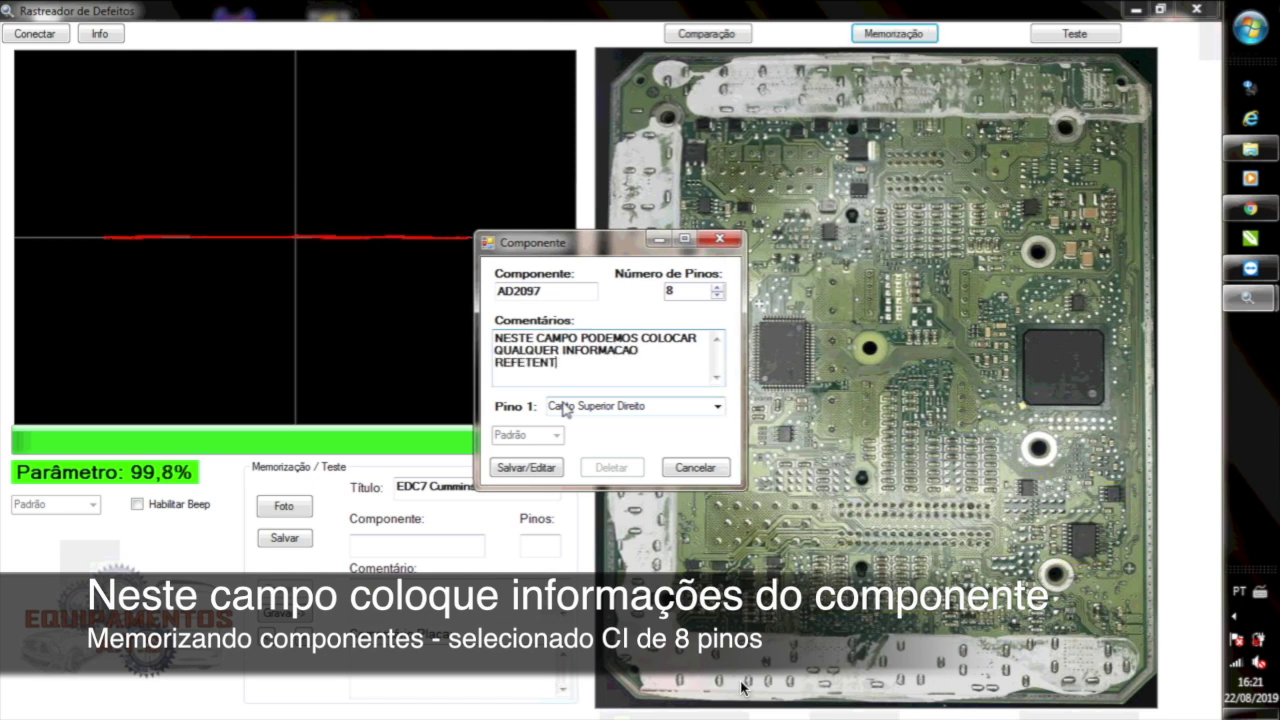
{"action": "type", "text": "RAO "}
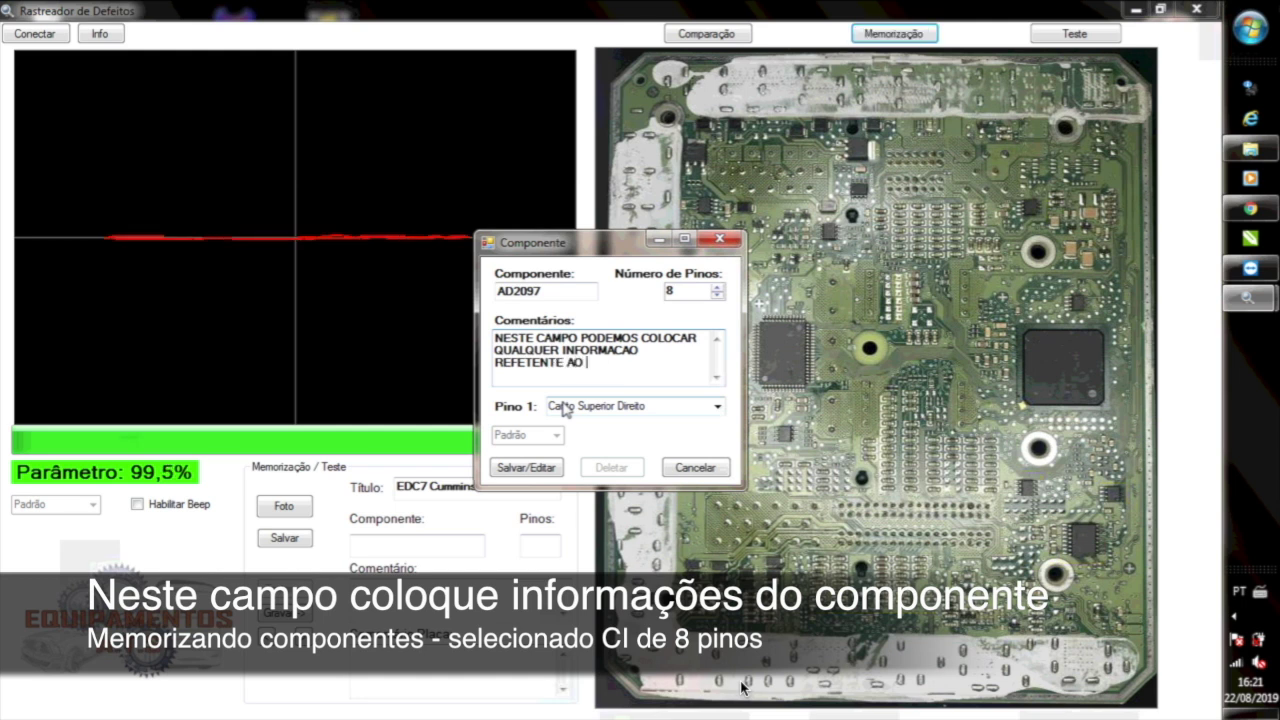
{"action": "type", "text": "COMPONENTE "}
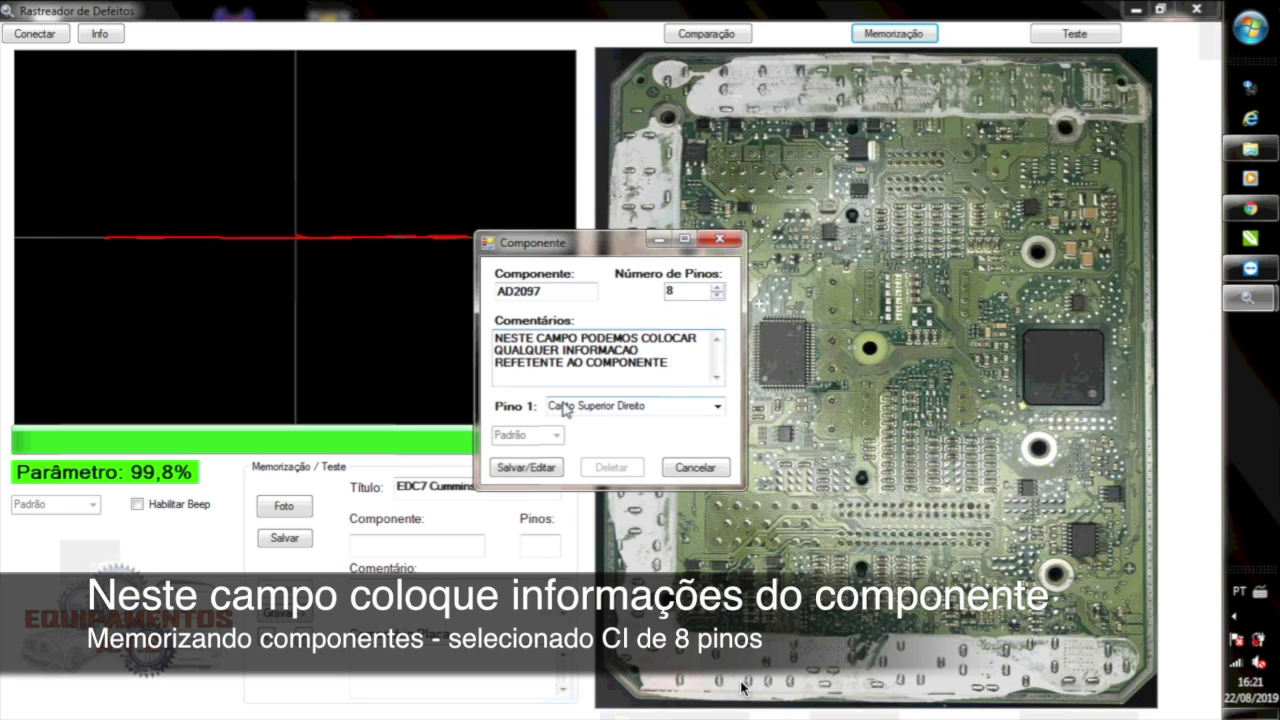
{"action": "type", "text": "QUE EST"}
{"action": "type", "text": "A"}
{"action": "type", "text": "MOS MEMORIZANDO"}
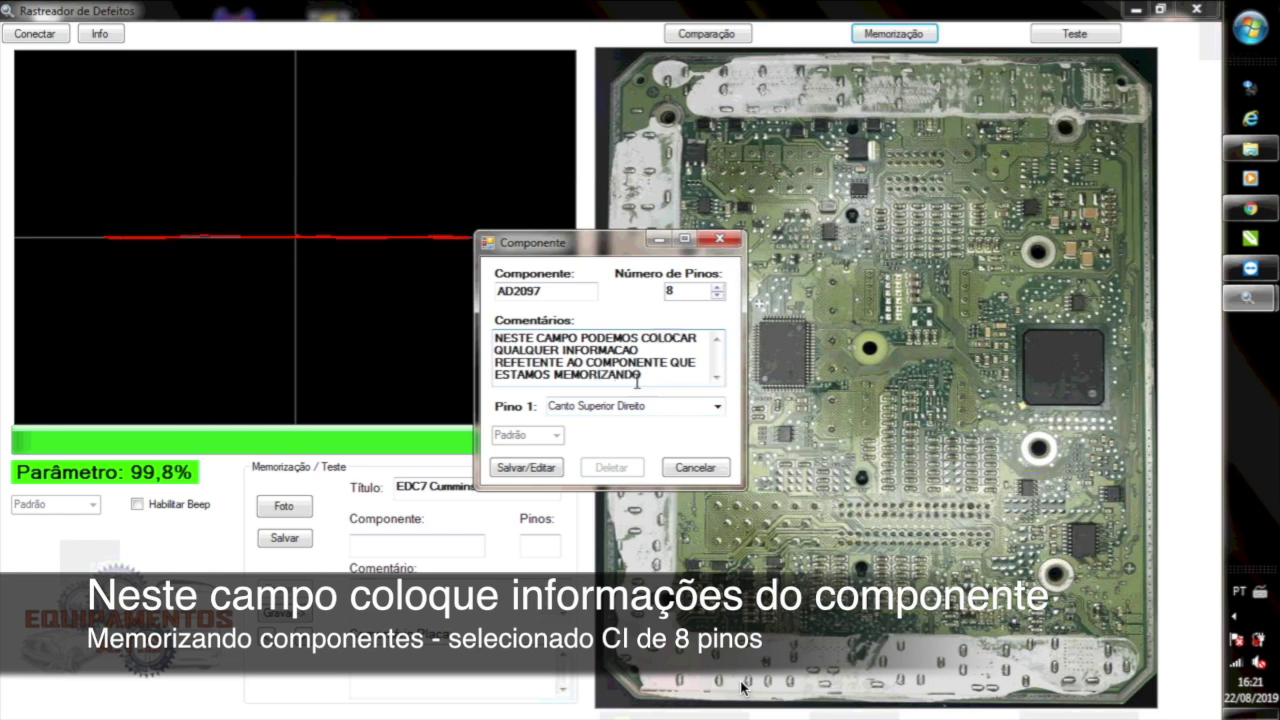
{"action": "key", "text": "ctrl+a"}
{"action": "key", "text": "BackSpace"}
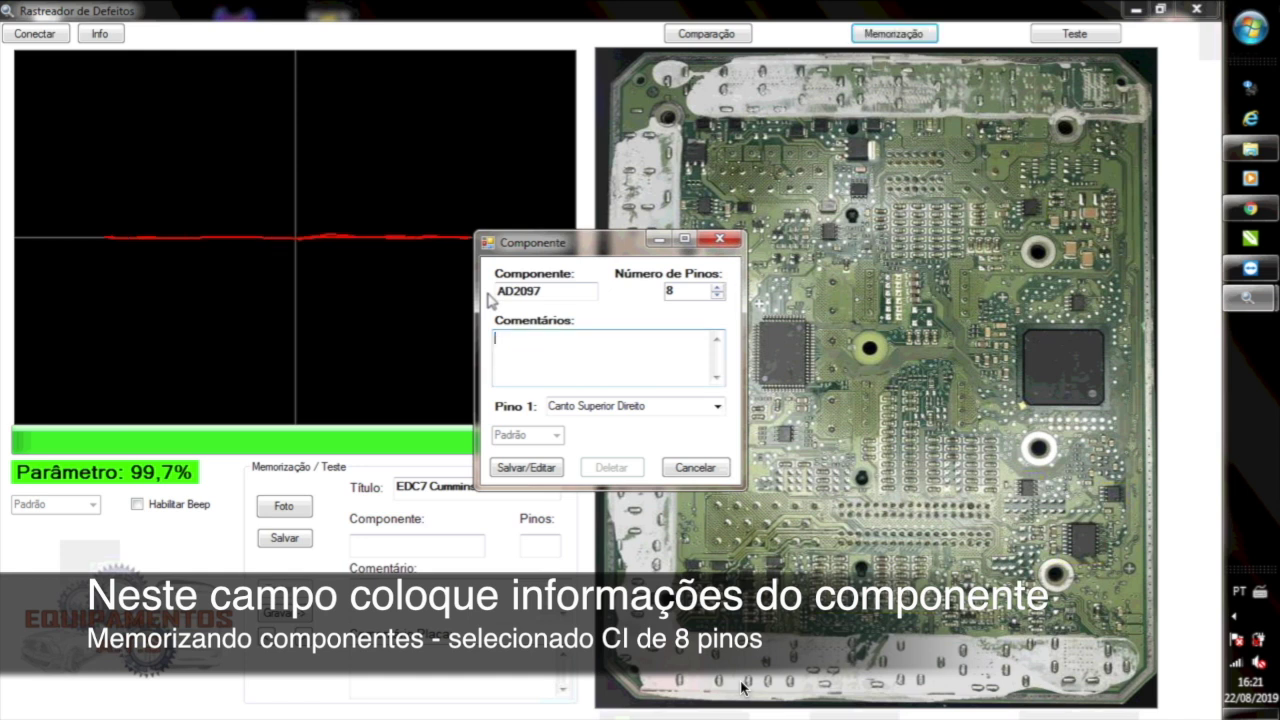
Enter "CONTROLADOR DA VALVULA REGULADORA MPROP" as the component's comment and save the component
{"action": "type", "text": "CONTROLADOR DA VALVULA REGULADORA MPROP"}
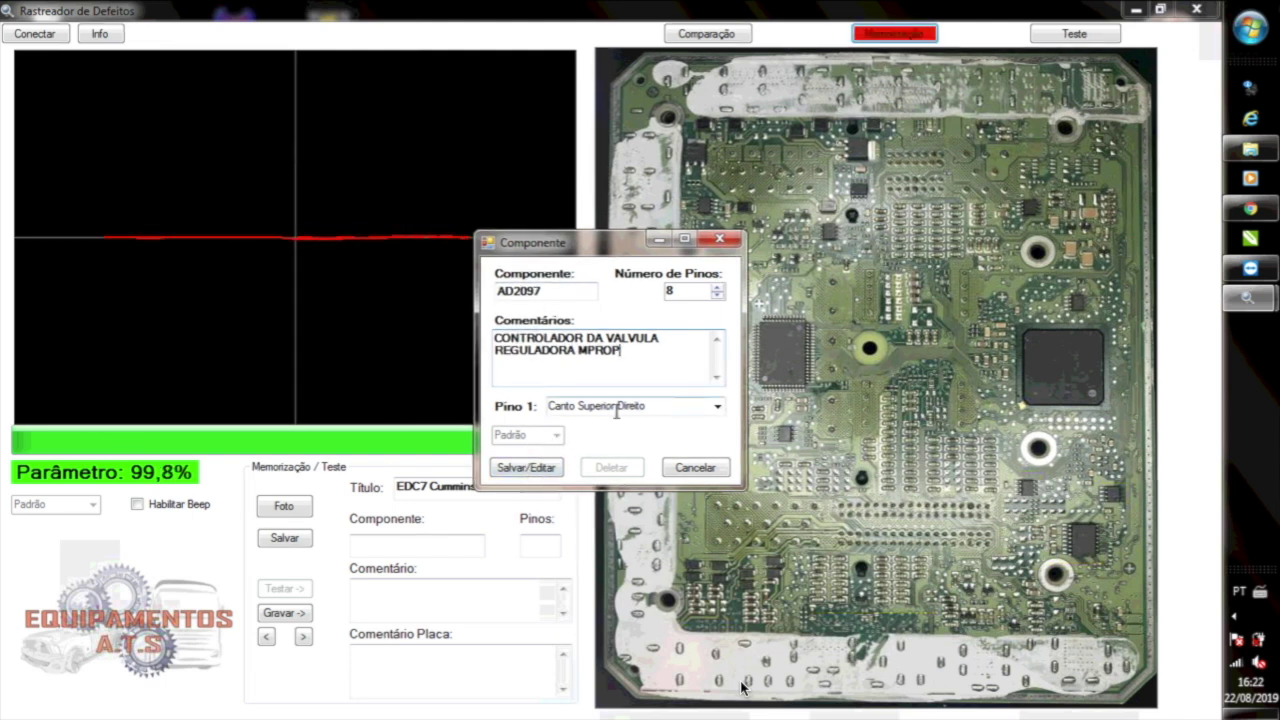
{"action": "left_click", "coordinate": [526, 467]}
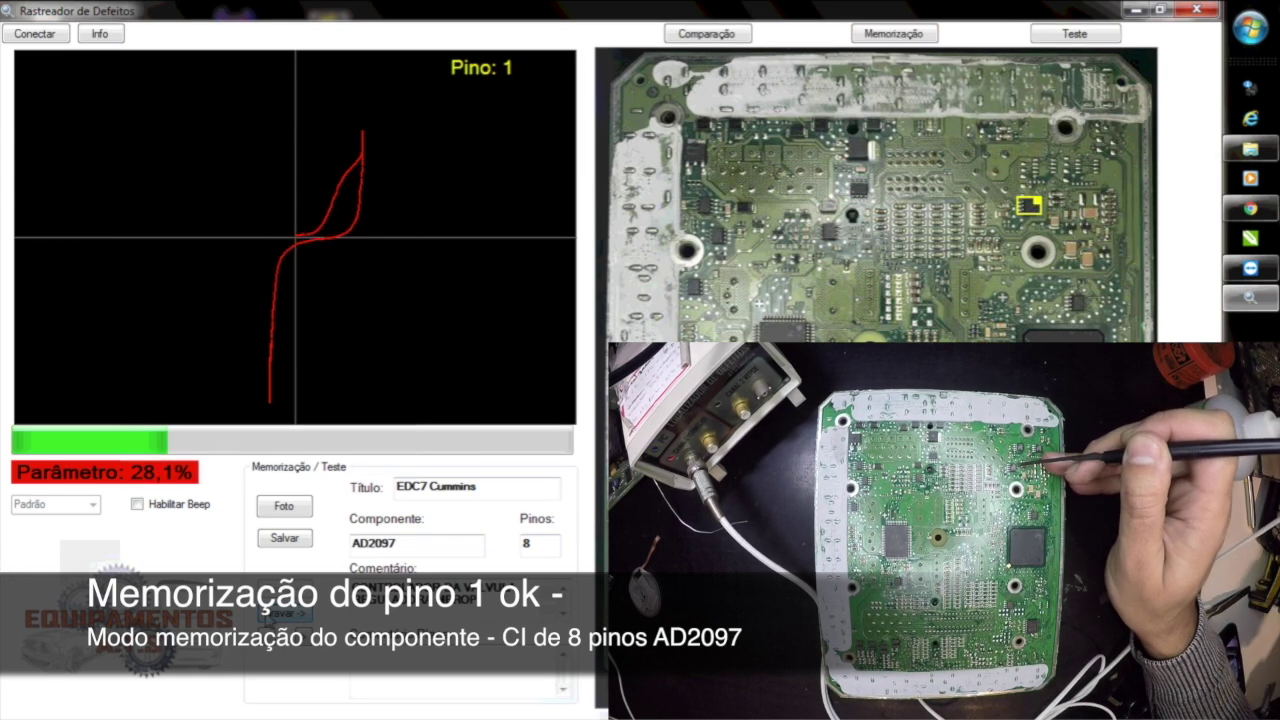
Record the signature curves of all 8 pins of AD2097, pin by pin
{"action": "left_click", "coordinate": [268, 620]}
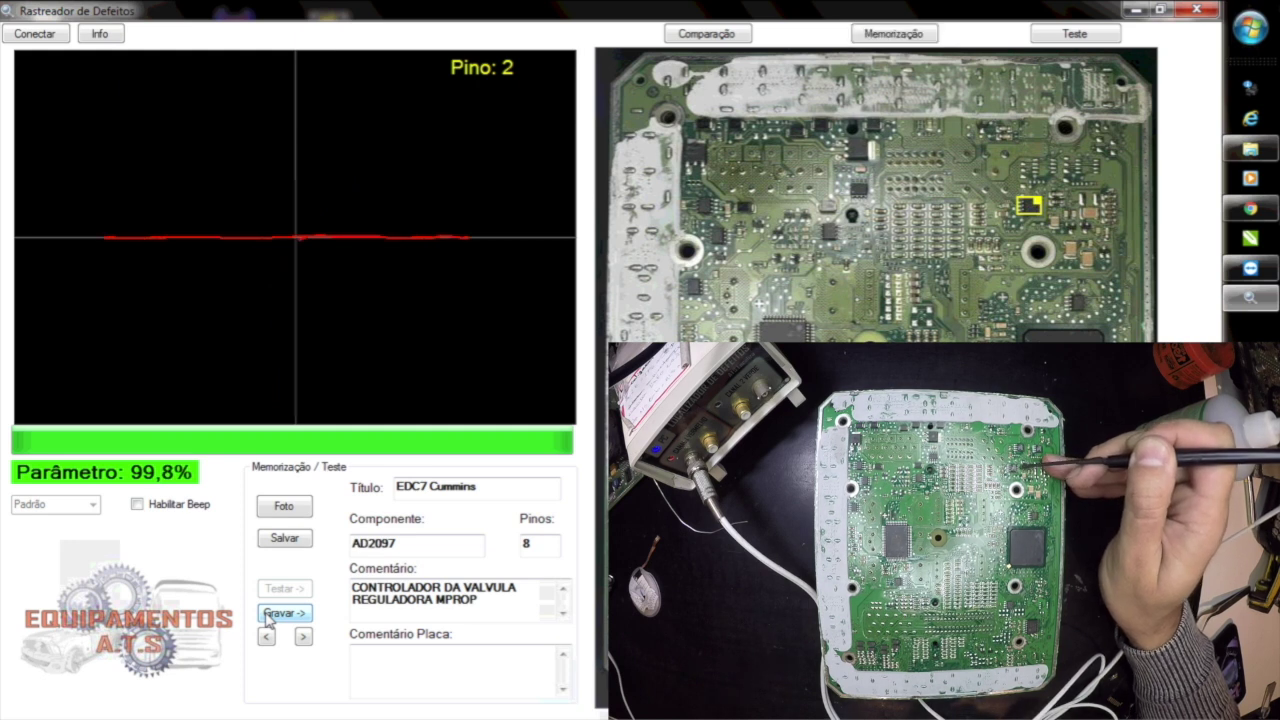
{"action": "left_click", "coordinate": [268, 615]}
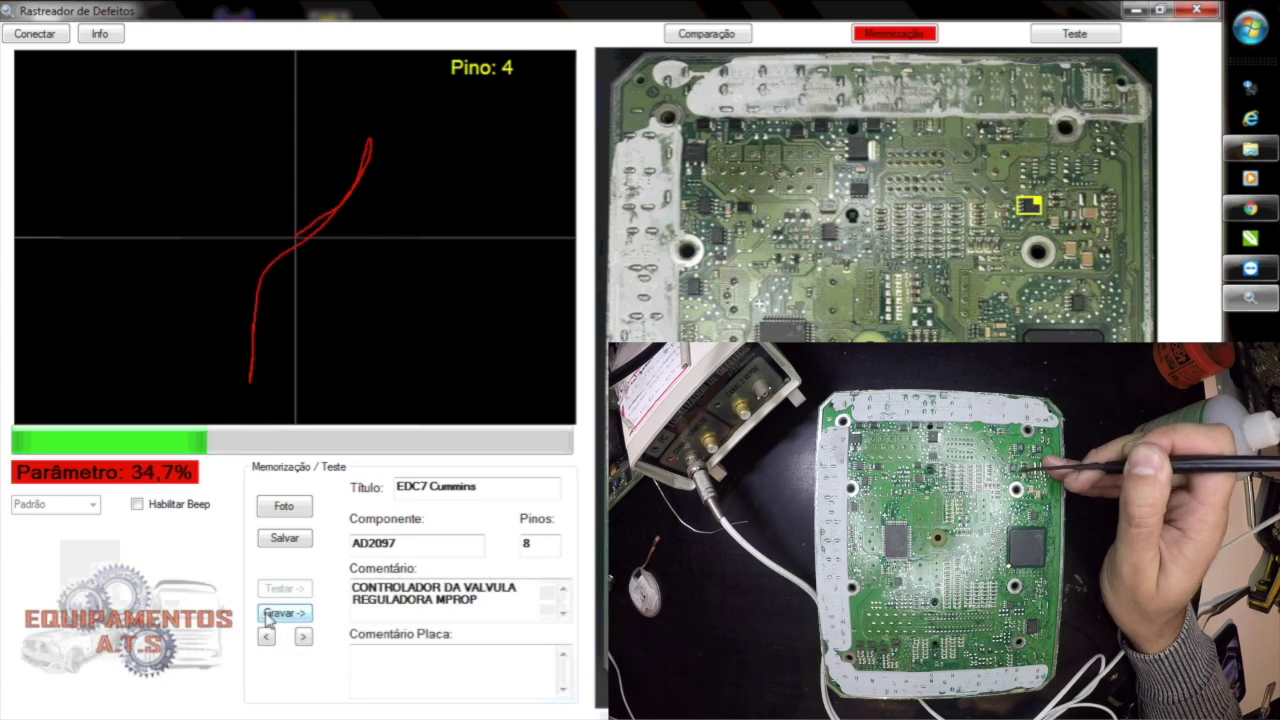
{"action": "left_click", "coordinate": [268, 614]}
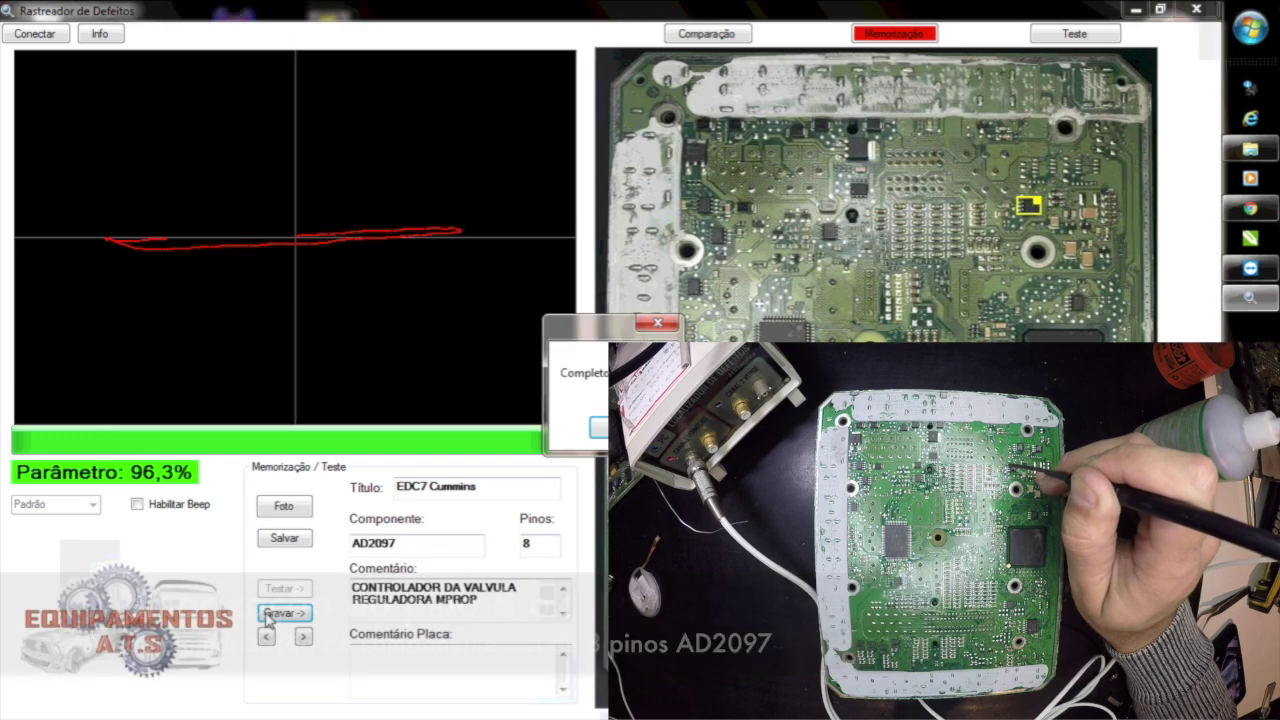
{"action": "left_click", "coordinate": [268, 618]}
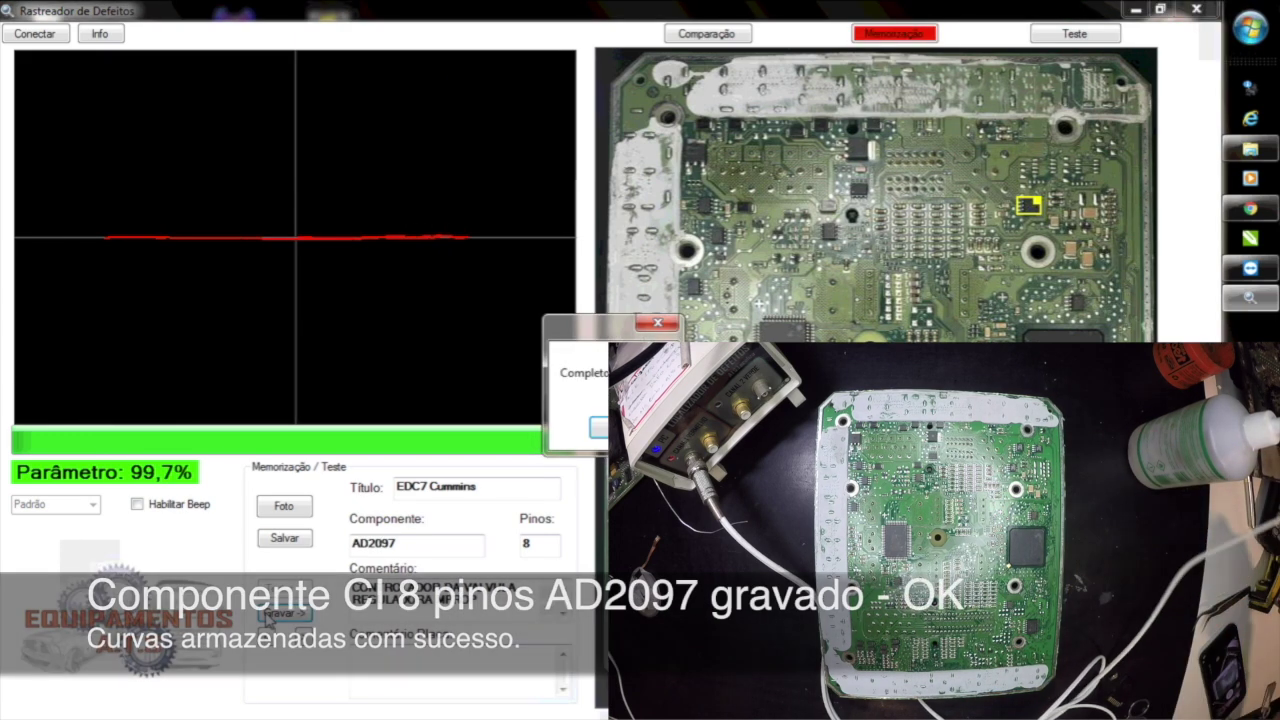